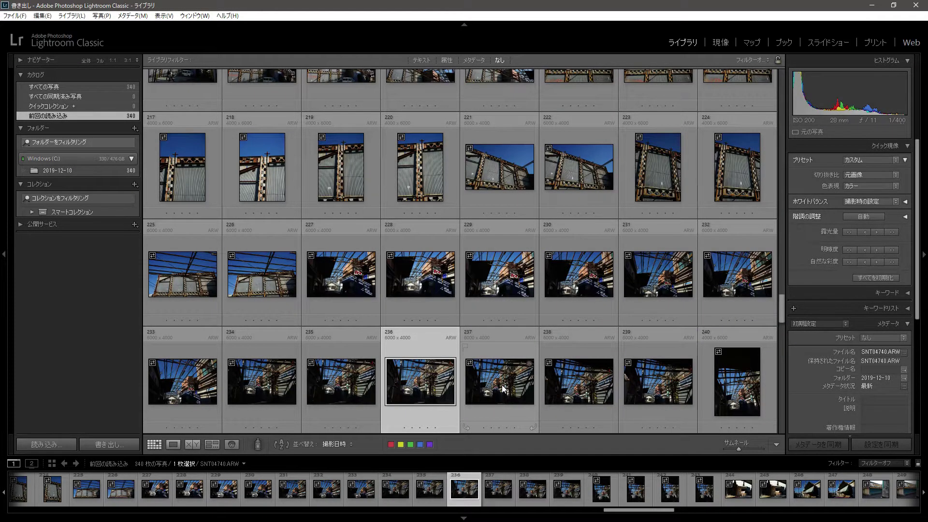
Open thumbnail 228 (SNT04732.ARW) from the Library grid in Loupe view
{"action": "double_click", "coordinate": [419, 283]}
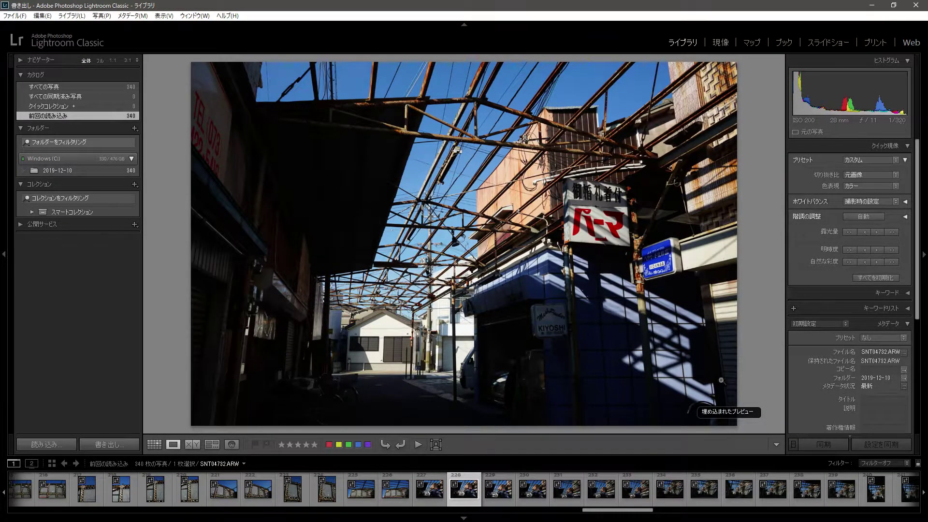
Browse the photo's Export submenu, then open the Export dialog and cancel it
{"action": "left_click", "coordinate": [732, 413]}
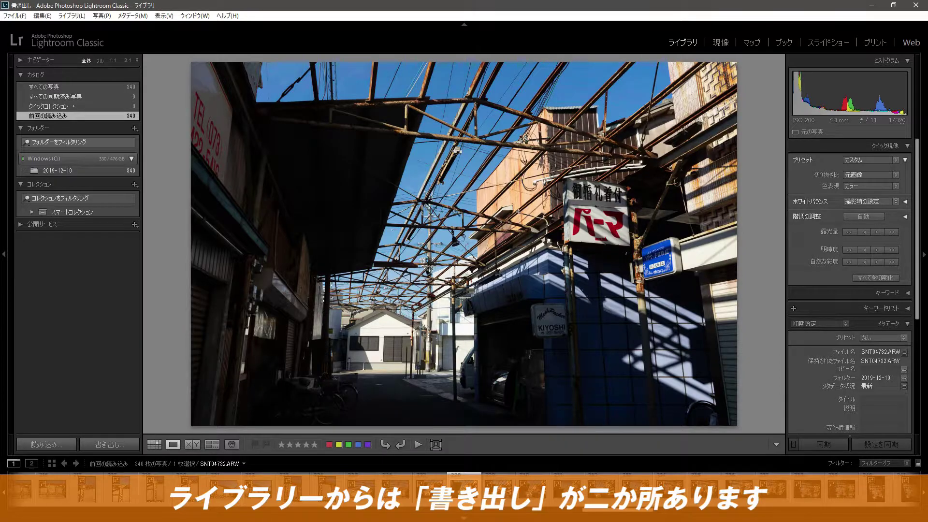
{"action": "right_click", "coordinate": [456, 212]}
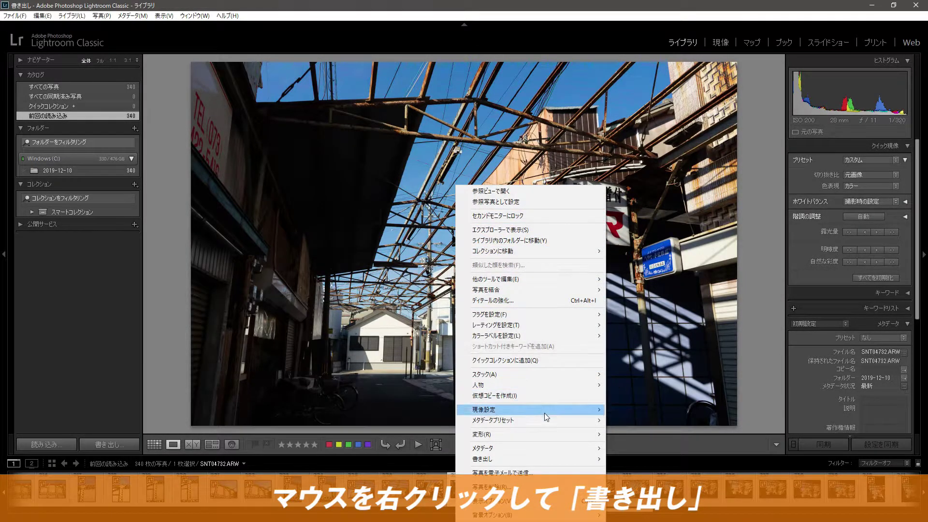
{"action": "mouse_move", "coordinate": [530, 460]}
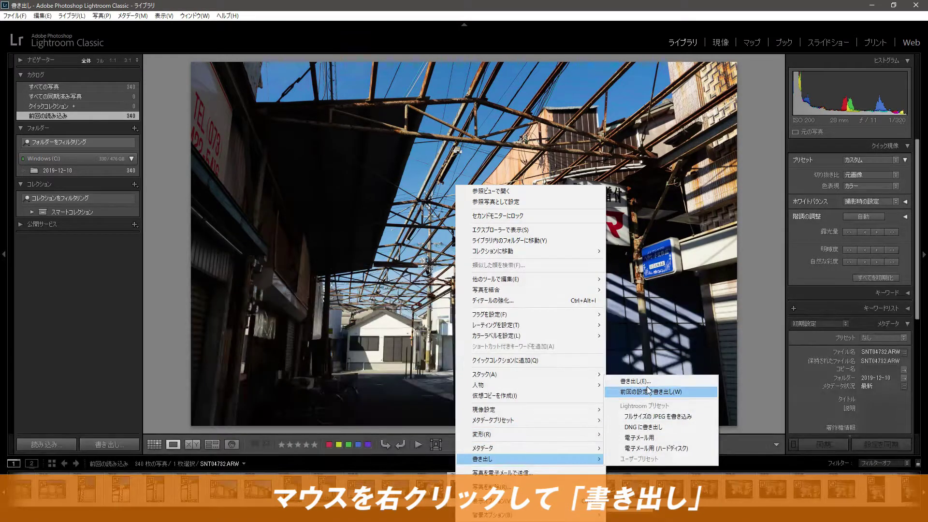
{"action": "left_click", "coordinate": [648, 391]}
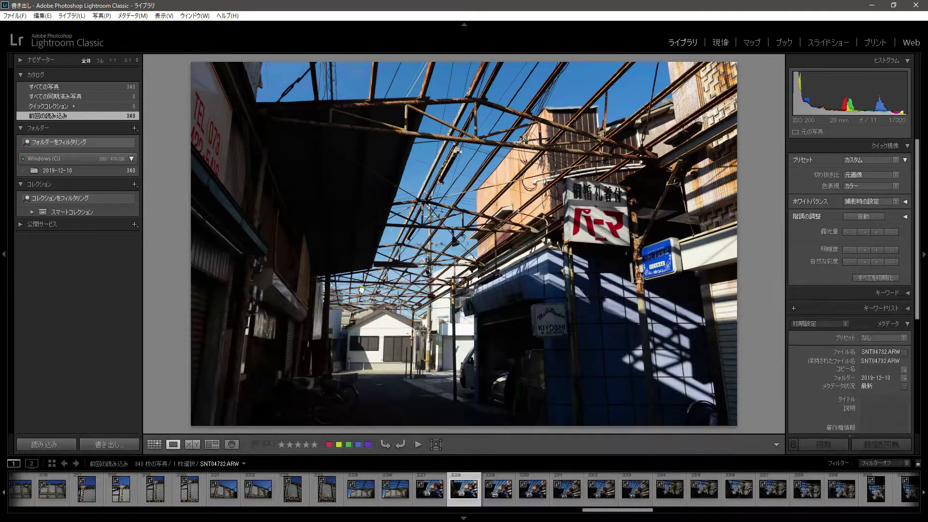
{"action": "left_click", "coordinate": [362, 290]}
{"action": "left_click", "coordinate": [361, 290]}
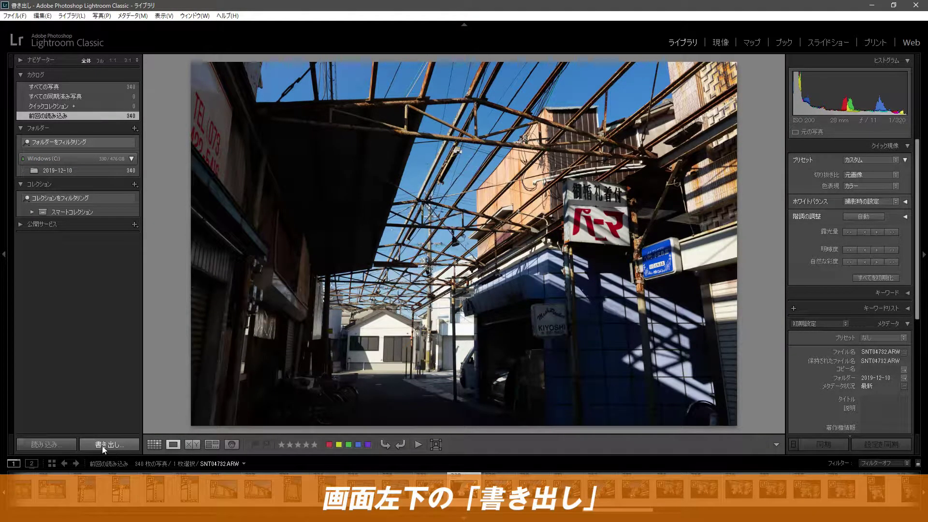
{"action": "left_click", "coordinate": [104, 445]}
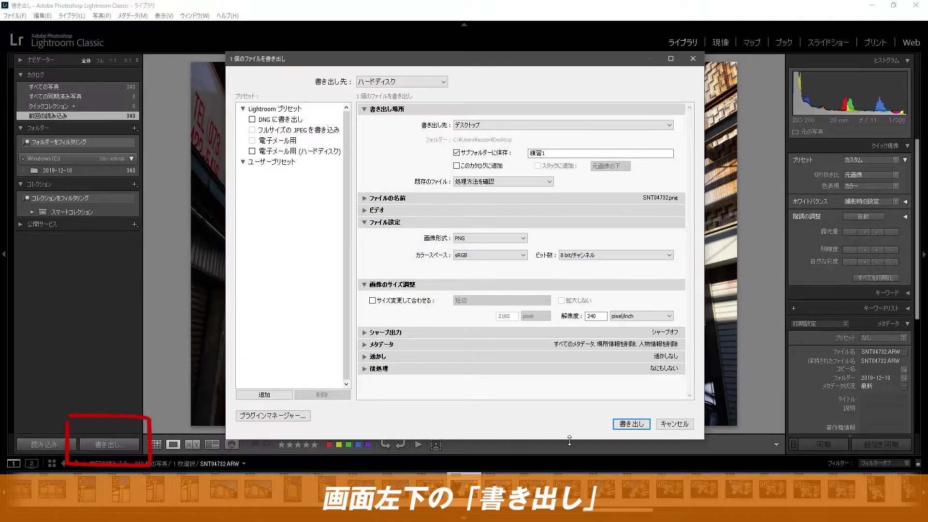
{"action": "left_click", "coordinate": [675, 424]}
Reopen Export… from the photo's right-click menu and list the Export To destinations
{"action": "right_click", "coordinate": [474, 203]}
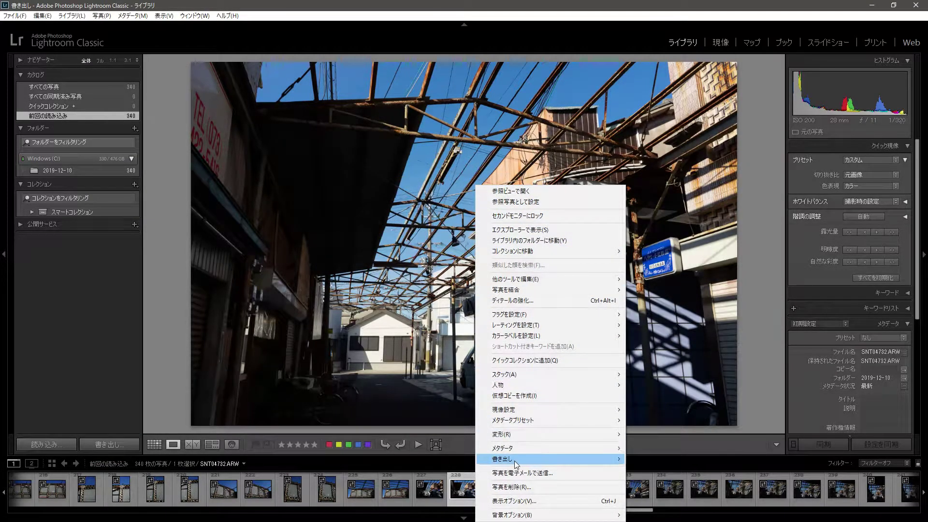
{"action": "mouse_move", "coordinate": [549, 459]}
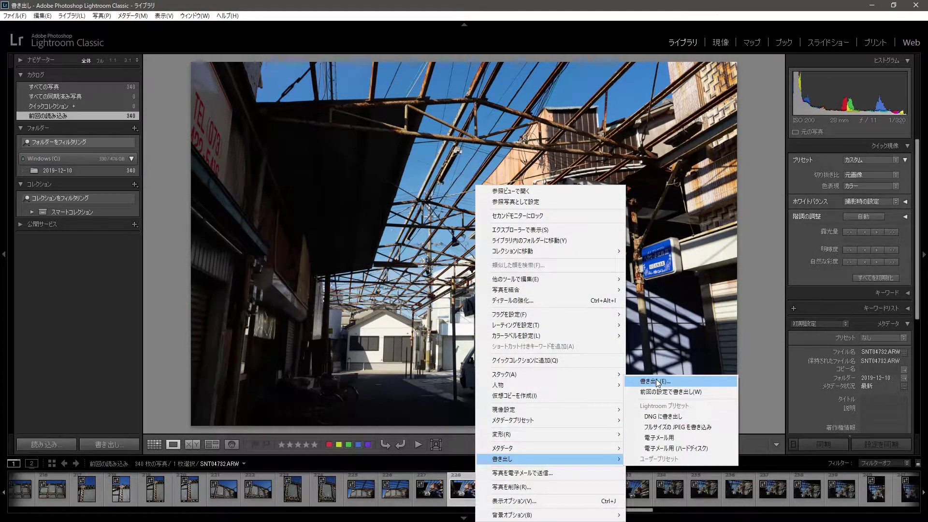
{"action": "left_click", "coordinate": [656, 381]}
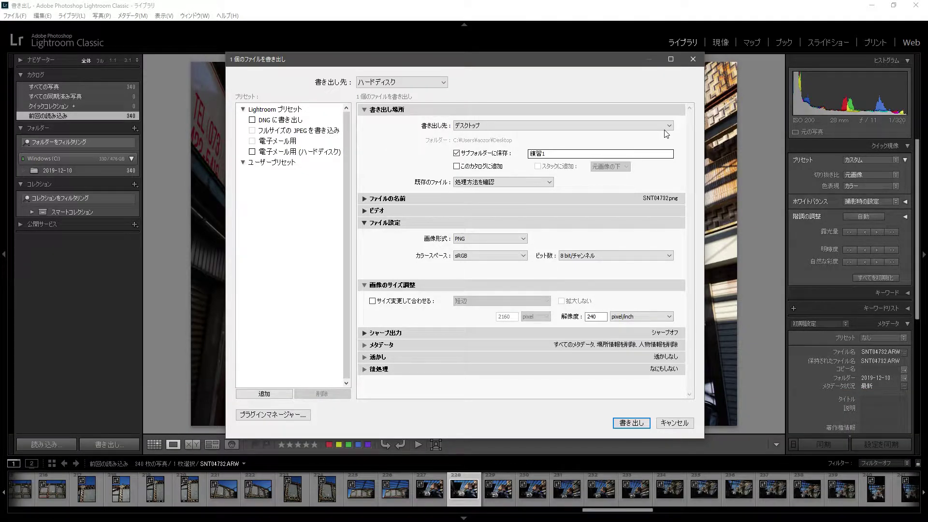
{"action": "left_click", "coordinate": [650, 126]}
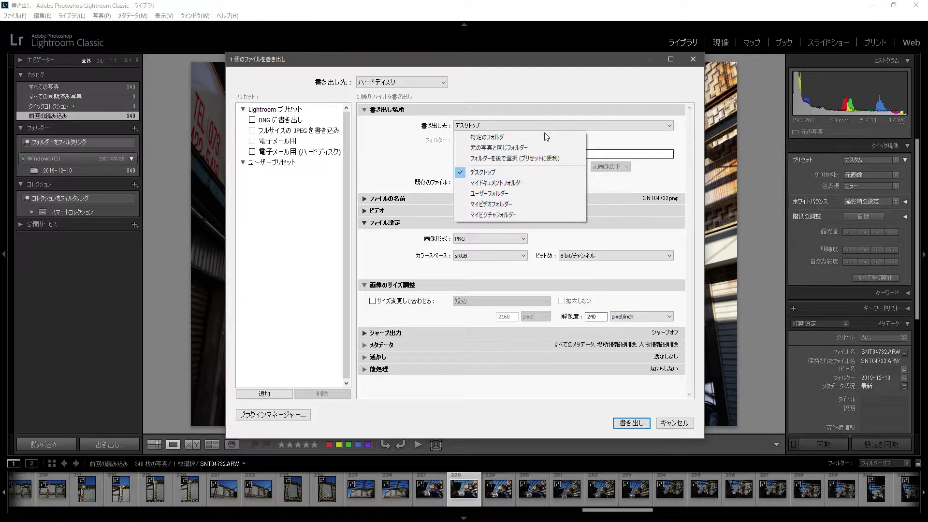
Keep Desktop as the export destination and delete the old subfolder name 練習1
{"action": "left_click", "coordinate": [532, 176]}
{"action": "left_click", "coordinate": [400, 178]}
{"action": "left_click", "coordinate": [456, 153]}
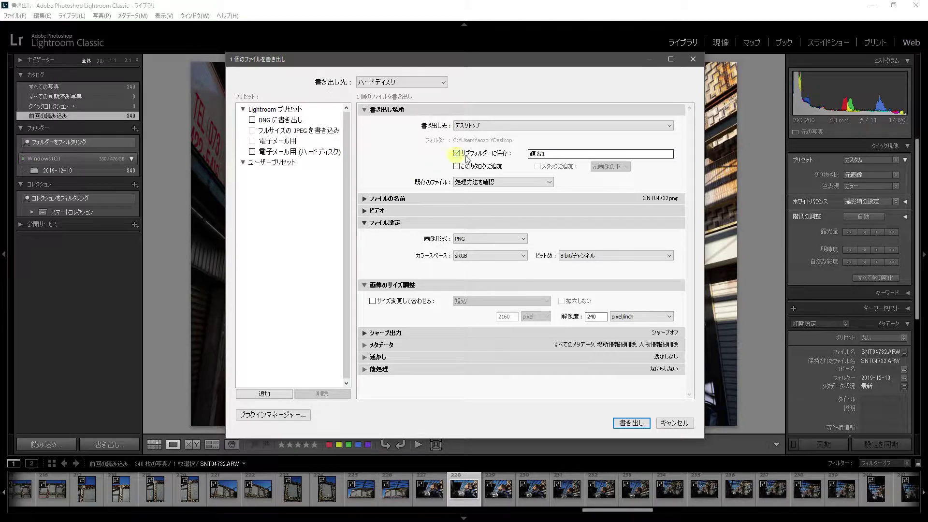
{"action": "left_click_drag", "start_coordinate": [545, 154], "coordinate": [526, 157]}
{"action": "key", "text": "BackSpace"}
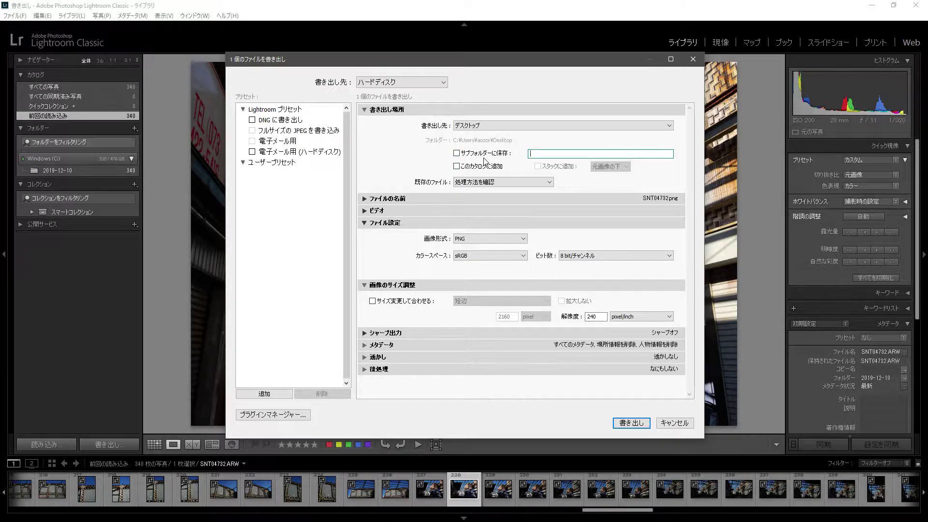
Re-enable Put in Subfolder and name it 書き出し練習, keeping PNG as the format
{"action": "left_click", "coordinate": [457, 152]}
{"action": "left_click", "coordinate": [540, 154]}
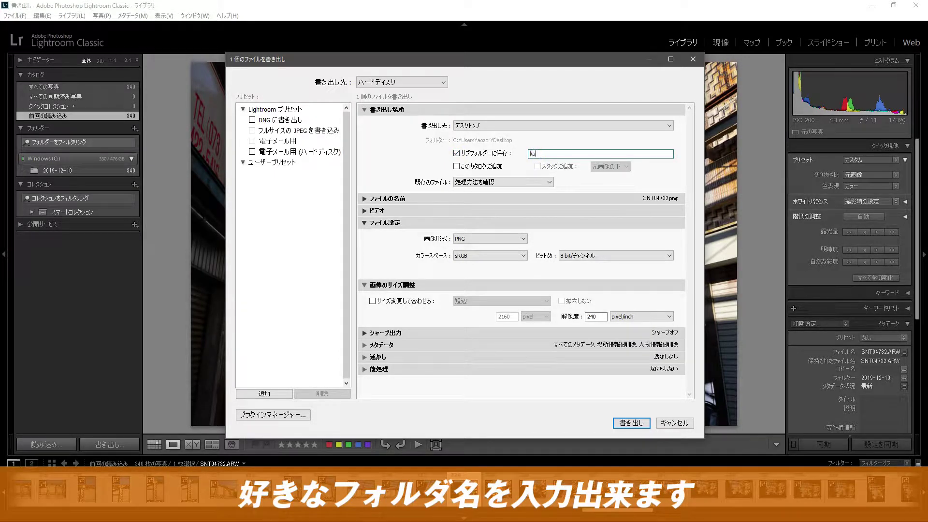
{"action": "type", "text": "kidashirenhuu"}
{"action": "key", "text": "space"}
{"action": "key", "text": "Return"}
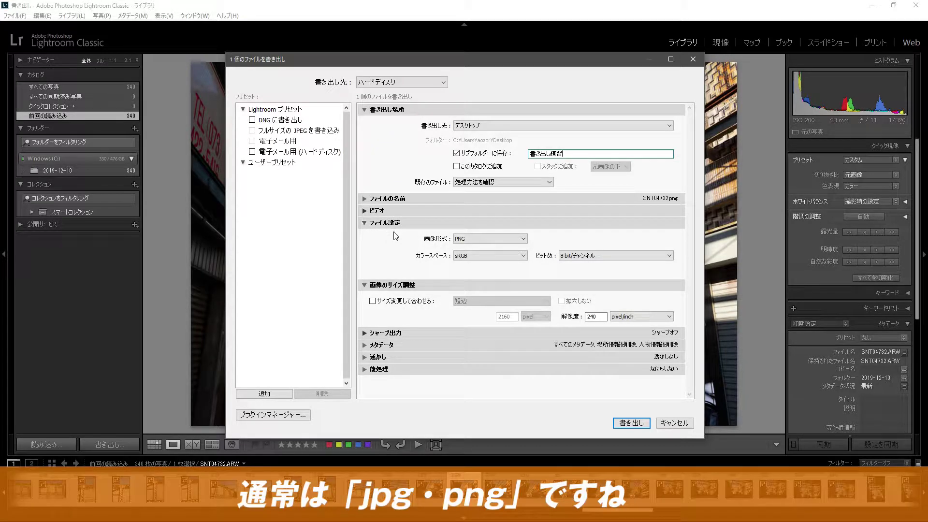
{"action": "left_click", "coordinate": [516, 238]}
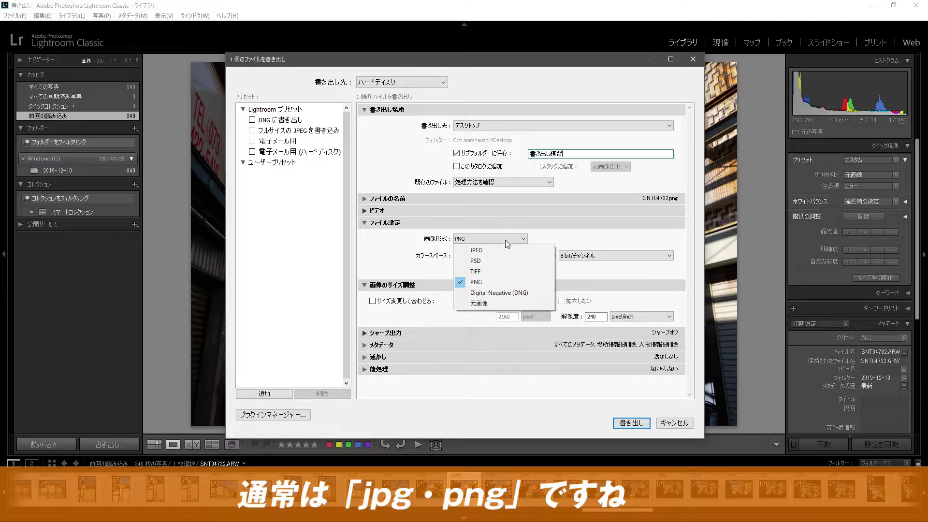
{"action": "left_click", "coordinate": [500, 285]}
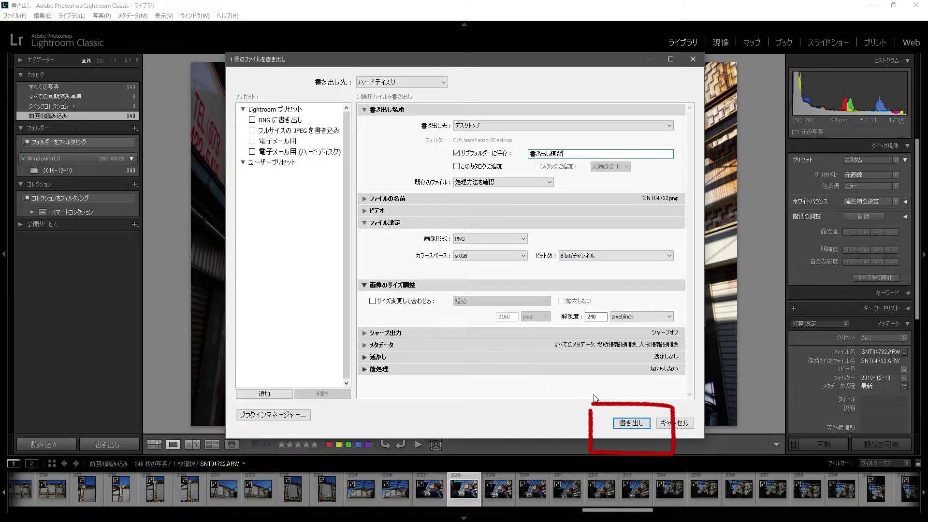
{"action": "left_click", "coordinate": [636, 426]}
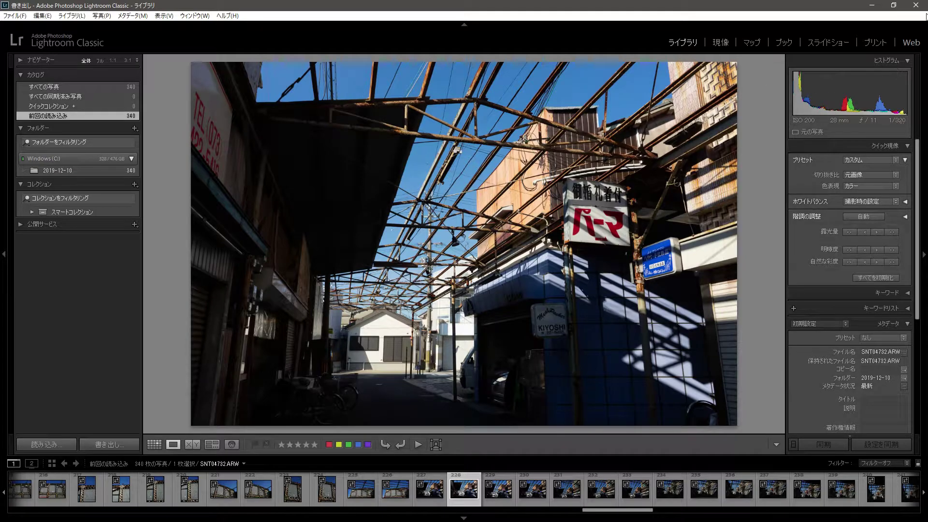
Minimise Lightroom to reveal the new 書き出し練習 folder on the desktop
{"action": "left_click", "coordinate": [917, 6]}
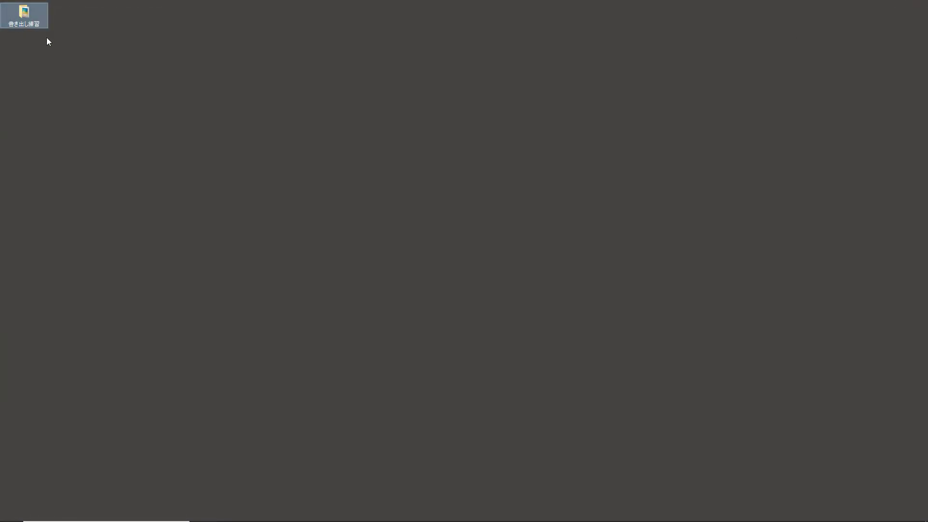
Move the 書き出し練習 folder mid-desktop, confirm SNT04732.png inside, and close it
{"action": "left_click_drag", "start_coordinate": [24, 15], "coordinate": [278, 102]}
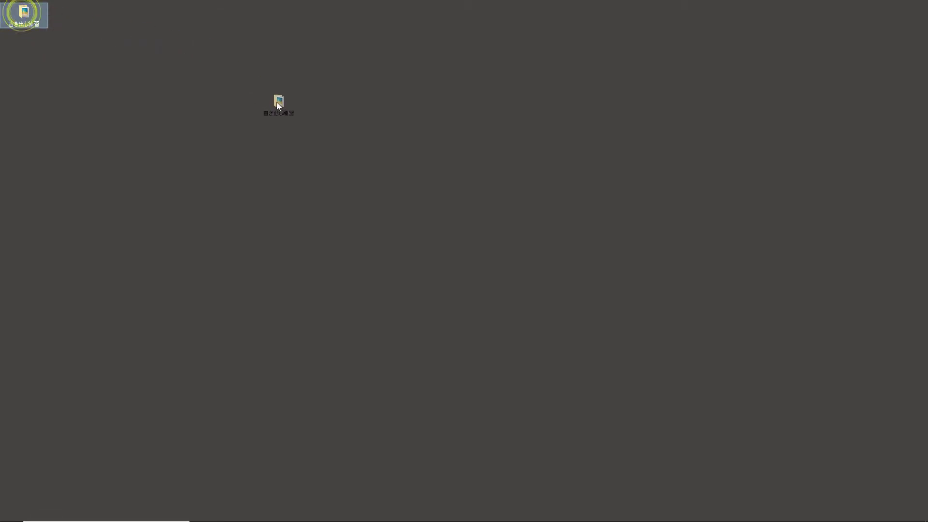
{"action": "double_click", "coordinate": [267, 92]}
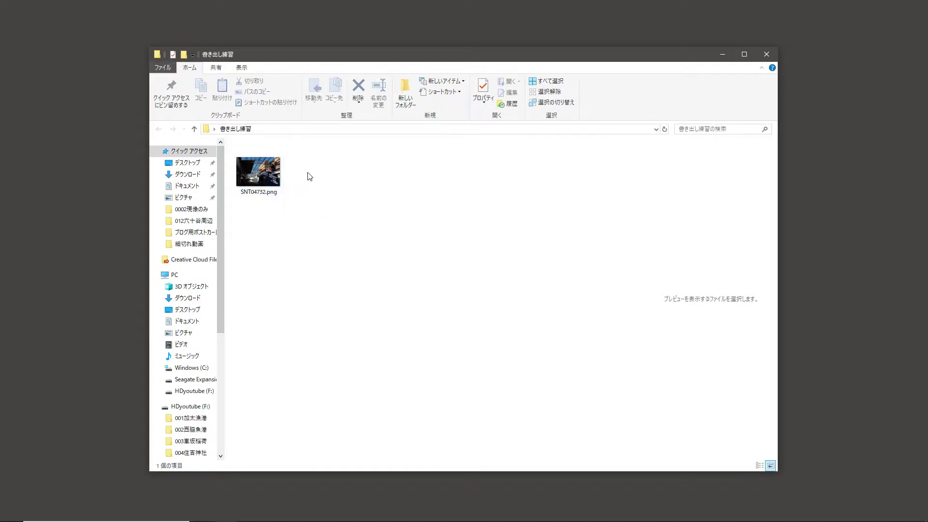
{"action": "left_click", "coordinate": [764, 54]}
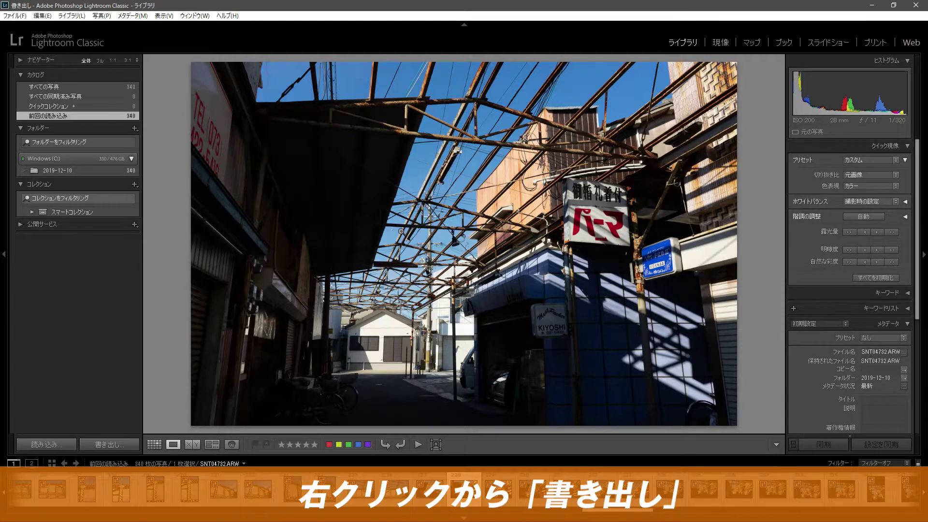
Reopen Export… for SNT04732 and change the subfolder name to 書き出し練習1
{"action": "right_click", "coordinate": [402, 230]}
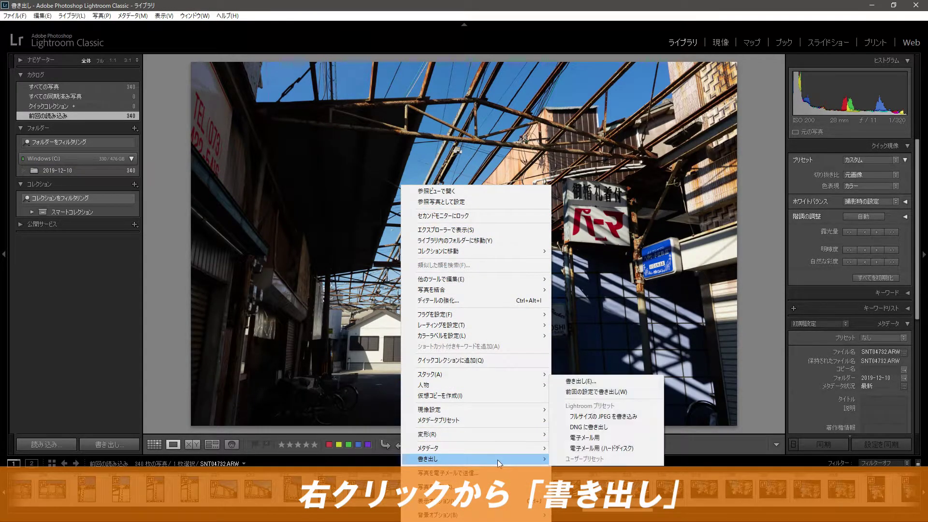
{"action": "left_click", "coordinate": [587, 382]}
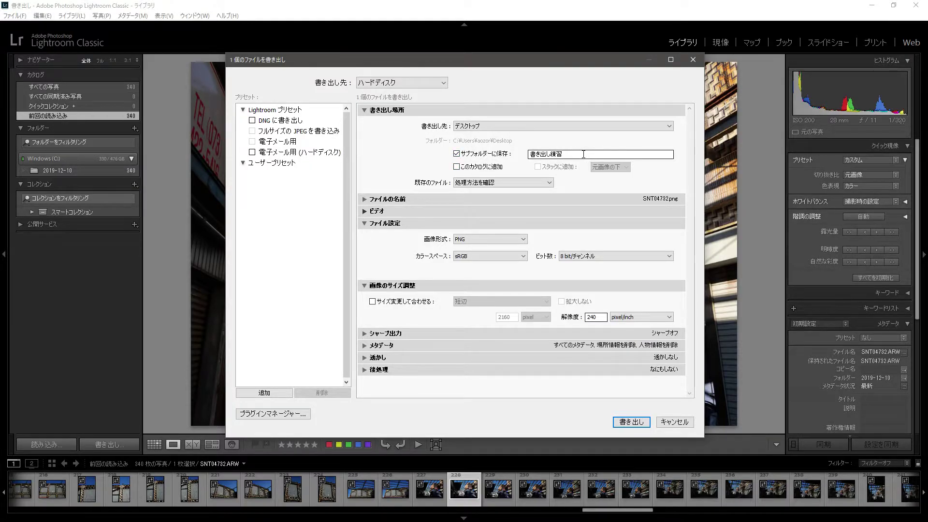
{"action": "left_click", "coordinate": [567, 155]}
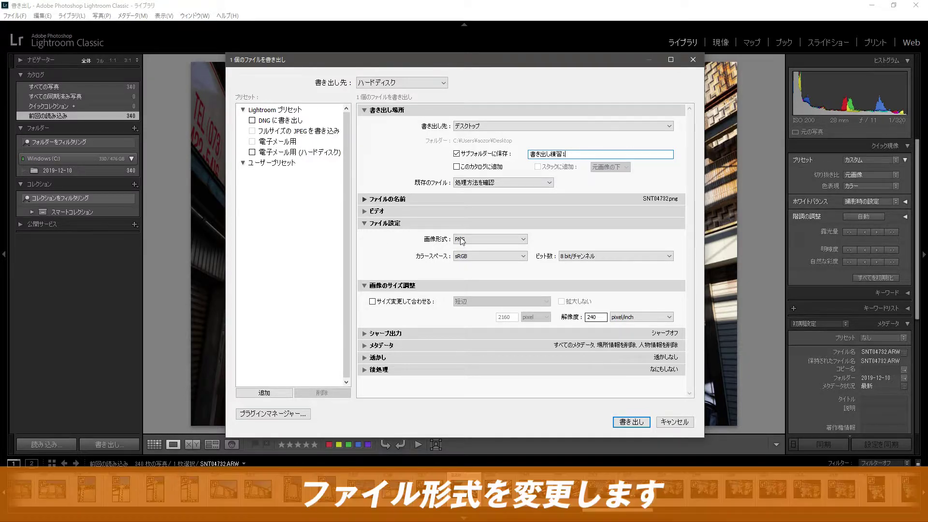
Switch the export format to JPEG at quality 100 and enable Resize to Fit
{"action": "left_click", "coordinate": [490, 239]}
{"action": "left_click", "coordinate": [481, 250]}
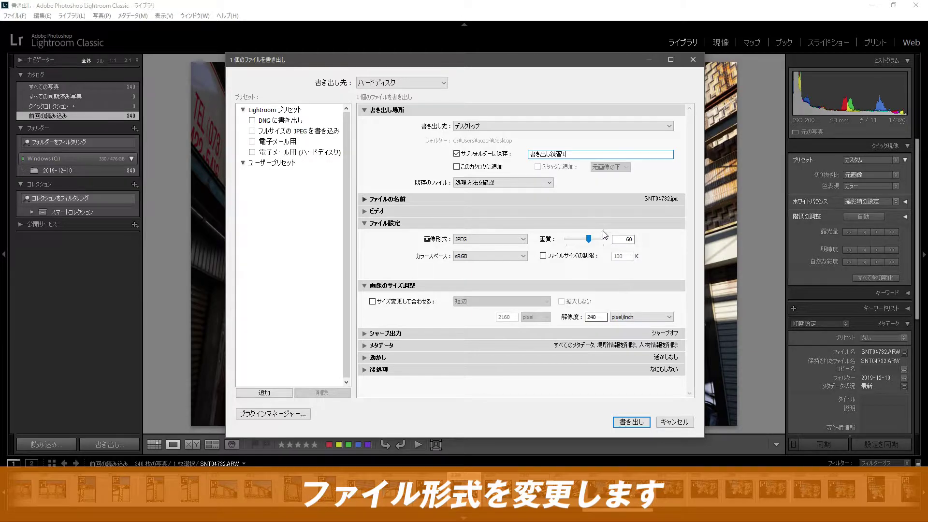
{"action": "left_click_drag", "start_coordinate": [589, 239], "coordinate": [605, 242]}
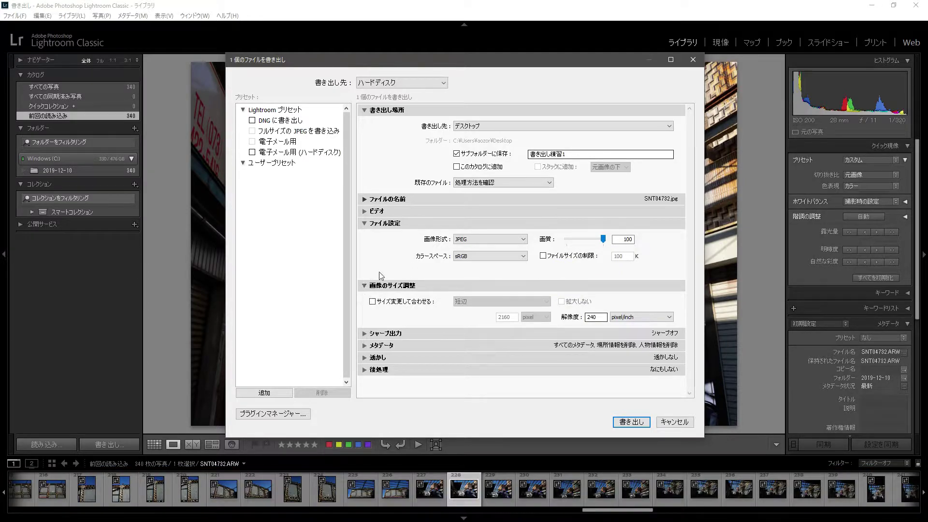
{"action": "left_click", "coordinate": [373, 301]}
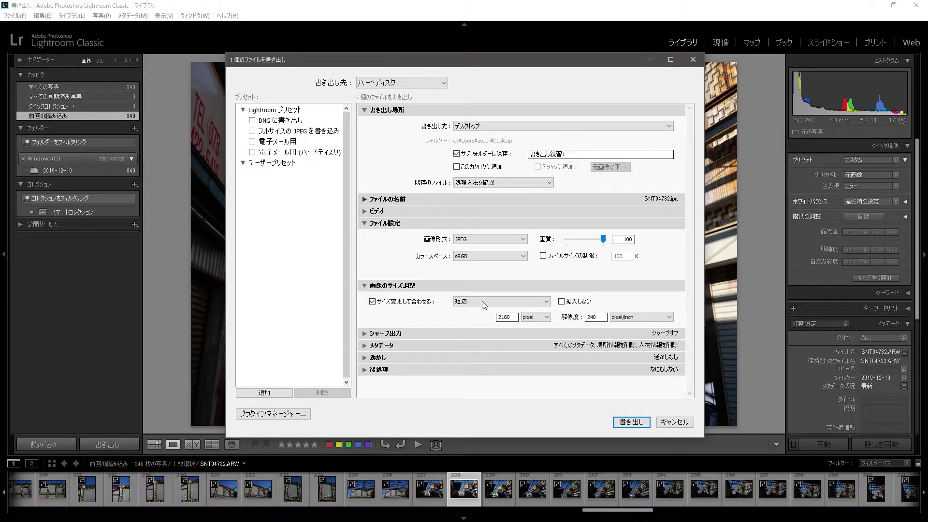
Resize to fit the long edge (長辺) at 640 pixels and run the JPEG export
{"action": "left_click", "coordinate": [482, 302]}
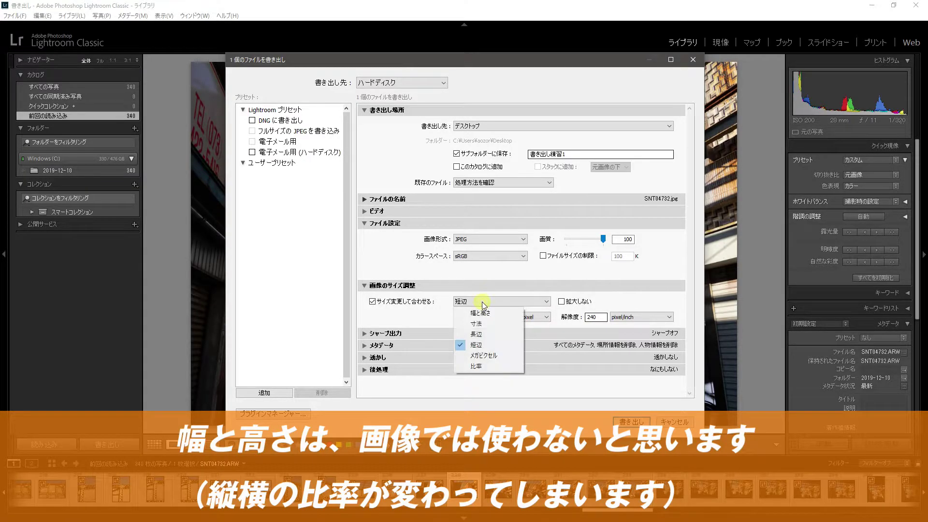
{"action": "left_click", "coordinate": [481, 317]}
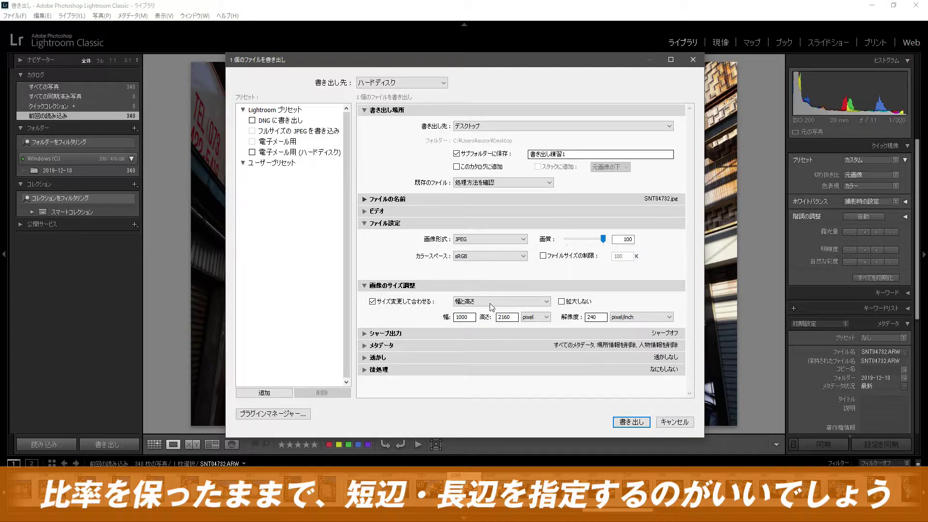
{"action": "left_click", "coordinate": [491, 306]}
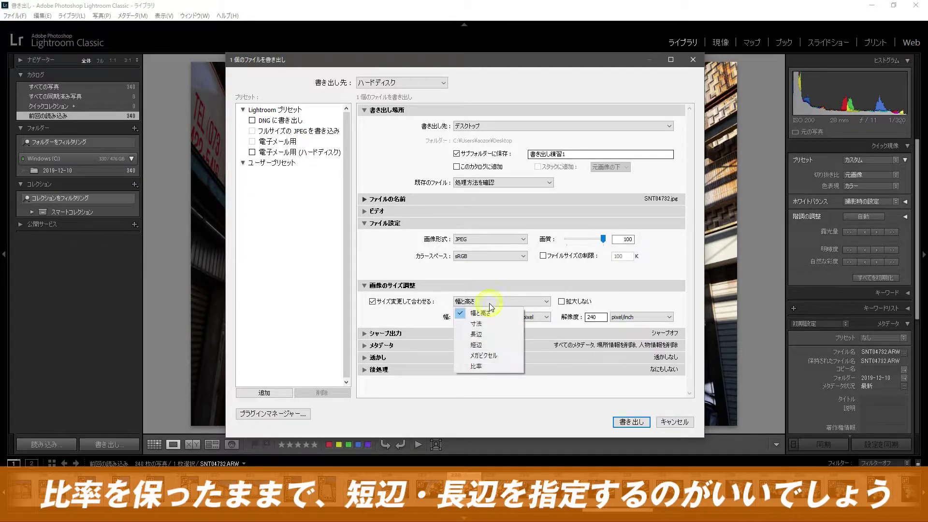
{"action": "left_click", "coordinate": [486, 338]}
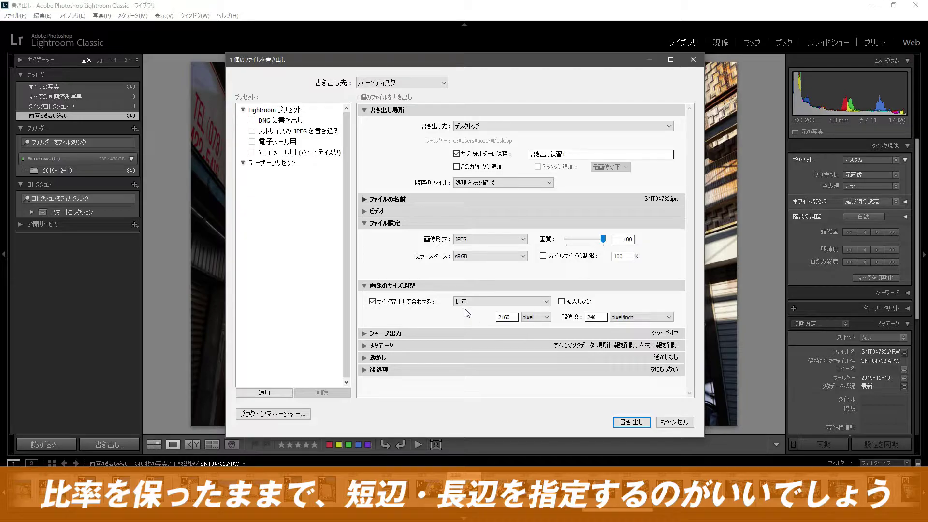
{"action": "double_click", "coordinate": [513, 317]}
{"action": "type", "text": "640"}
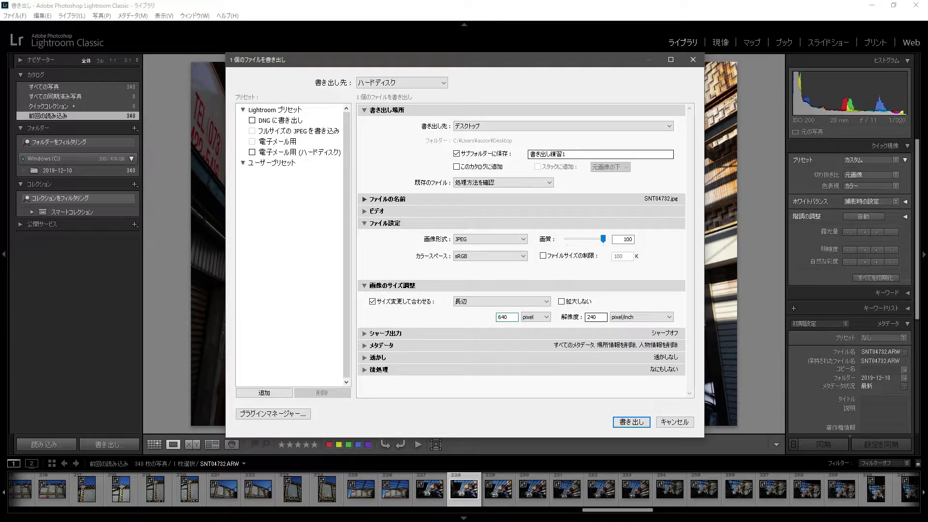
{"action": "left_click", "coordinate": [417, 321]}
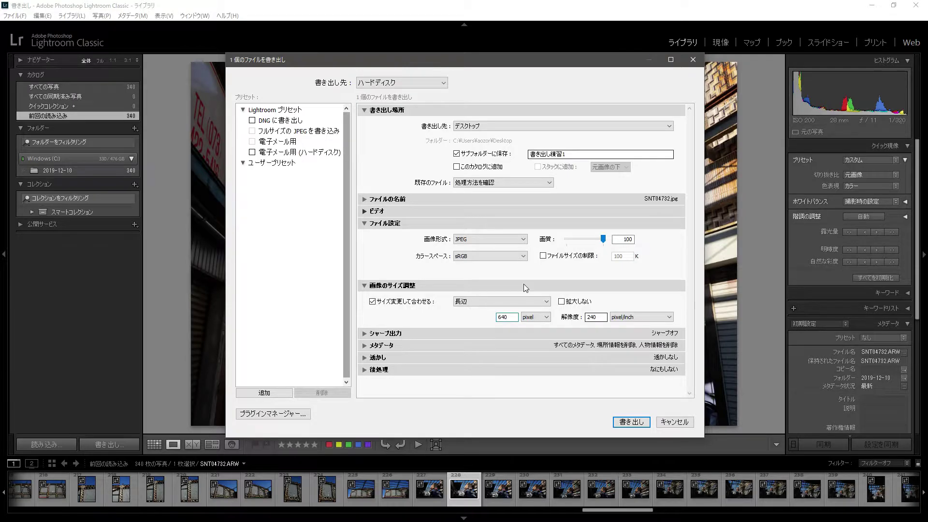
{"action": "left_click", "coordinate": [635, 422]}
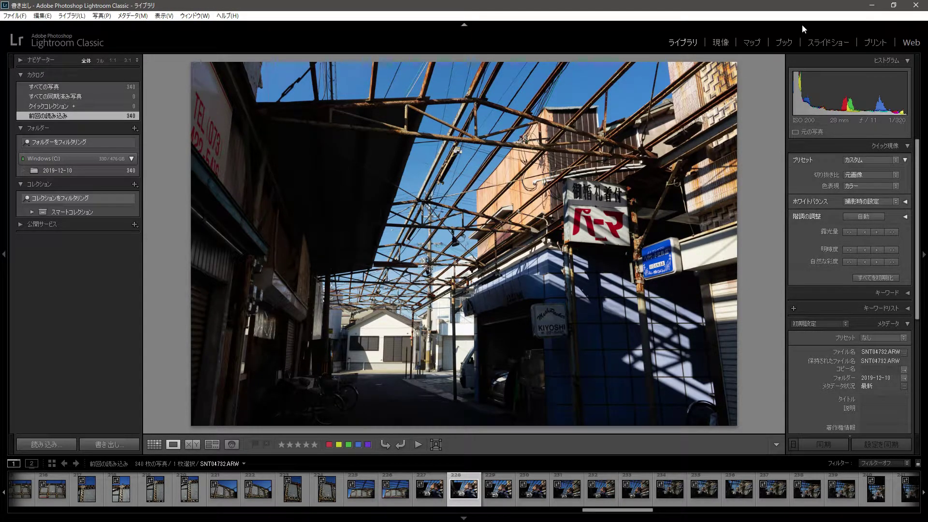
Minimise Lightroom to show the new 書き出し練習1 folder on the desktop
{"action": "left_click", "coordinate": [871, 4]}
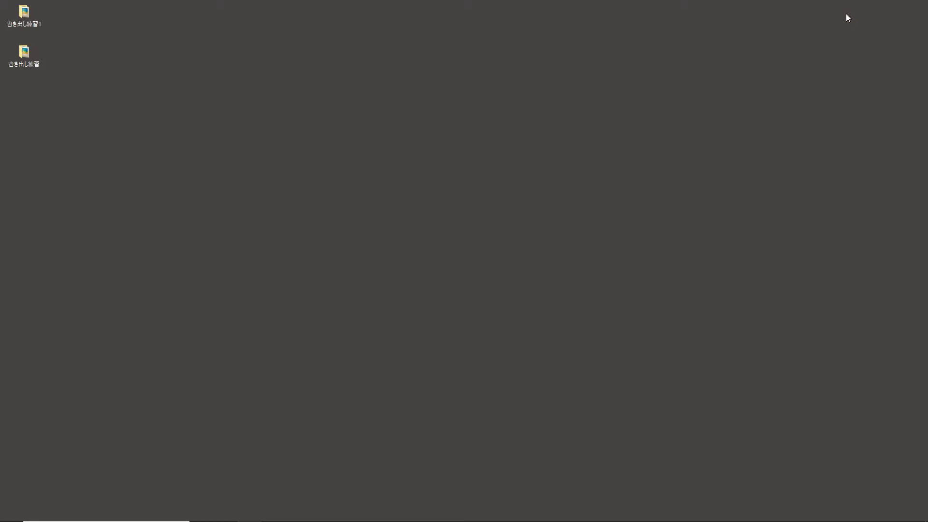
Check that the 書き出し練習1 folder holds SNT04732.jpg (640 x 427, 319 KB), then close it
{"action": "mouse_move", "coordinate": [24, 13]}
{"action": "left_mouse_down"}
{"action": "mouse_move", "coordinate": [262, 99]}
{"action": "mouse_move", "coordinate": [256, 107]}
{"action": "left_mouse_up"}
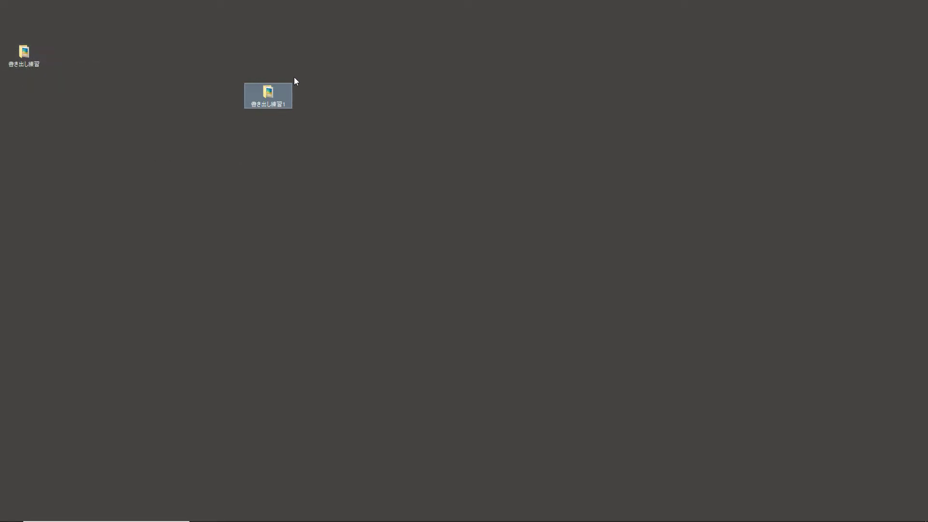
{"action": "double_click", "coordinate": [270, 93]}
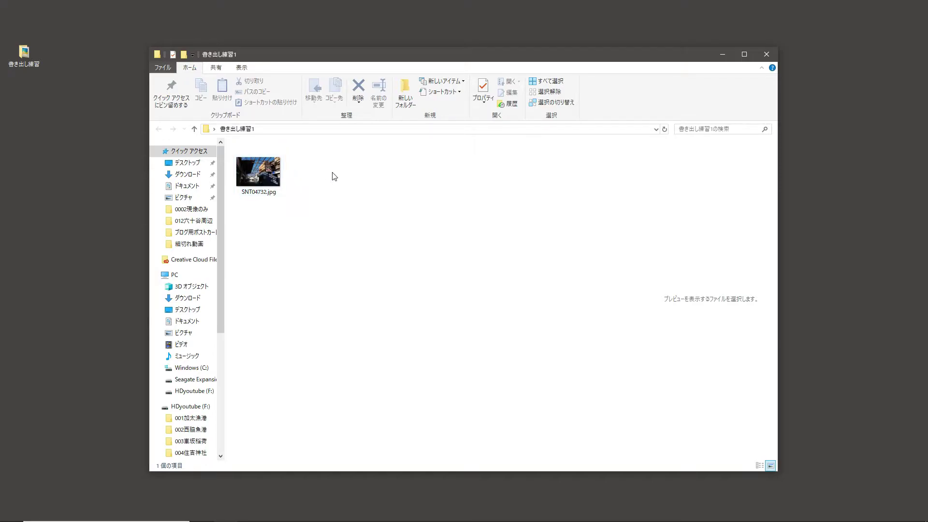
{"action": "left_click", "coordinate": [765, 55]}
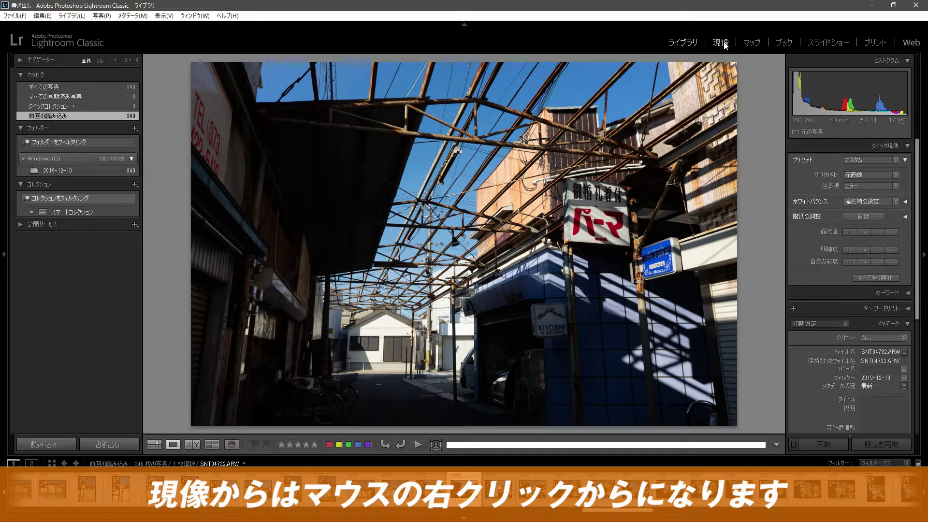
Apply 白黒 in the Develop module, then reopen the 書き出し settings for SNT04732
{"action": "left_click", "coordinate": [724, 43]}
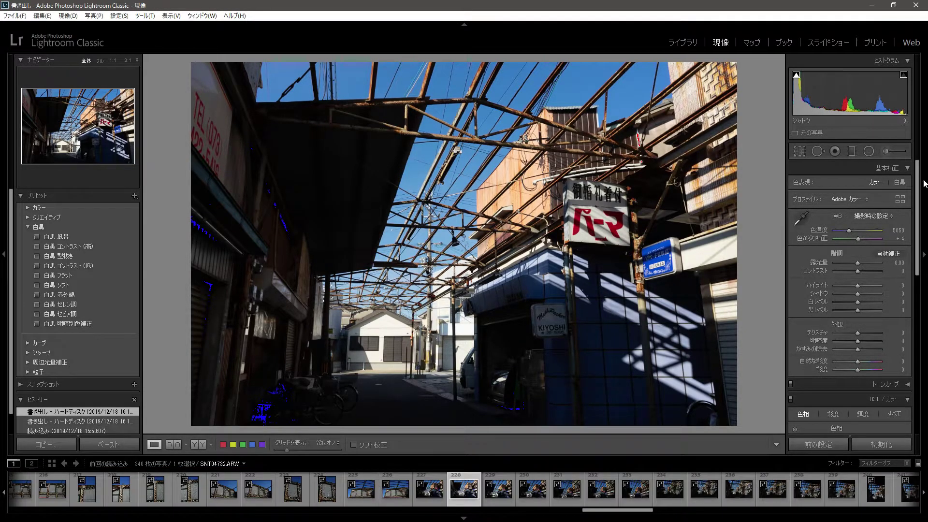
{"action": "left_click", "coordinate": [900, 181]}
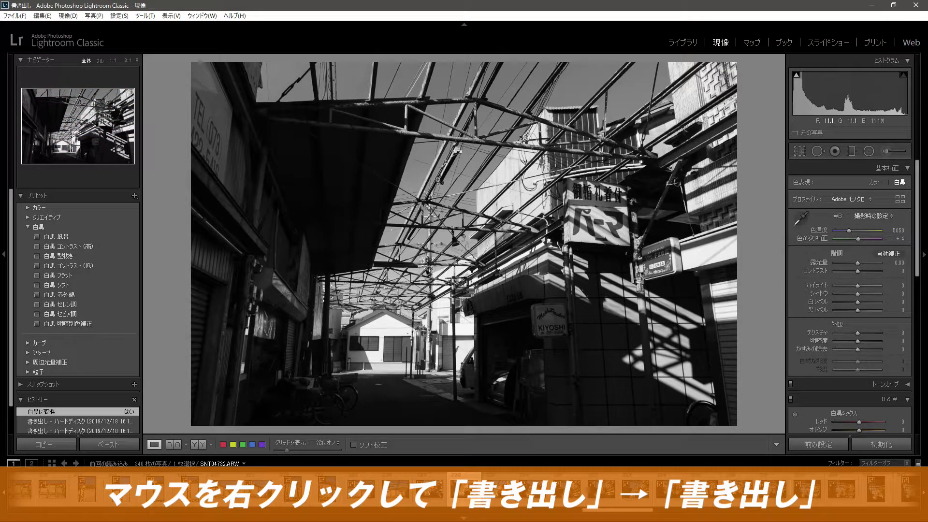
{"action": "right_click", "coordinate": [464, 219]}
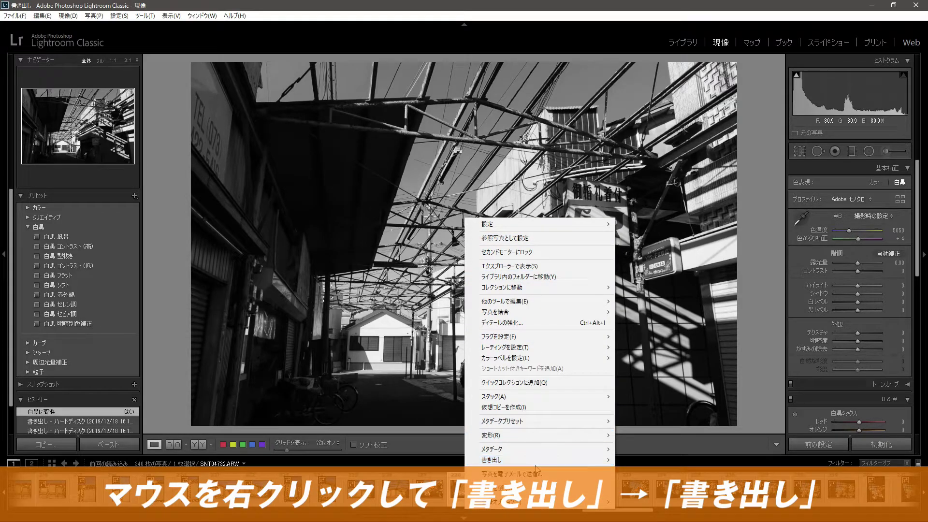
{"action": "mouse_move", "coordinate": [539, 459]}
{"action": "left_click", "coordinate": [649, 385]}
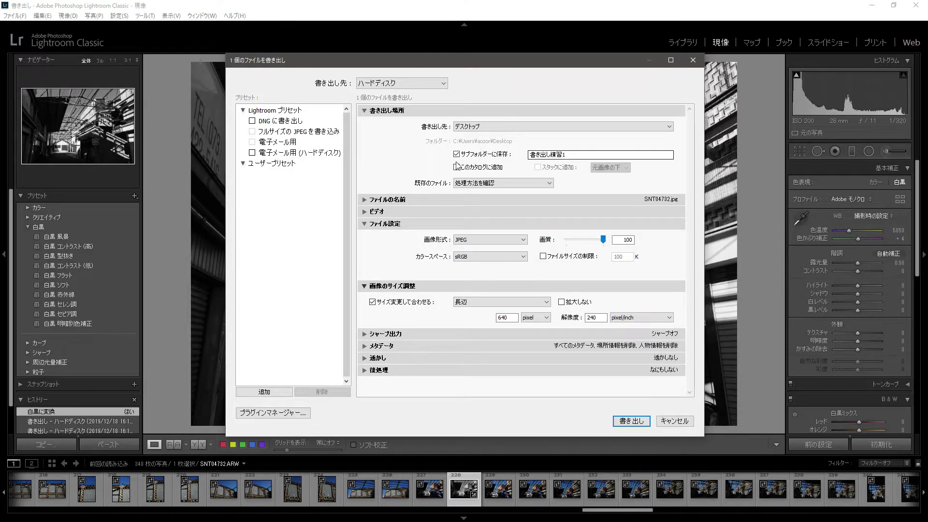
Export the photo unresized into a subfolder renamed モノクロ
{"action": "triple_click", "coordinate": [572, 155]}
{"action": "type", "text": "mo"}
{"action": "type", "text": "モノクロ"}
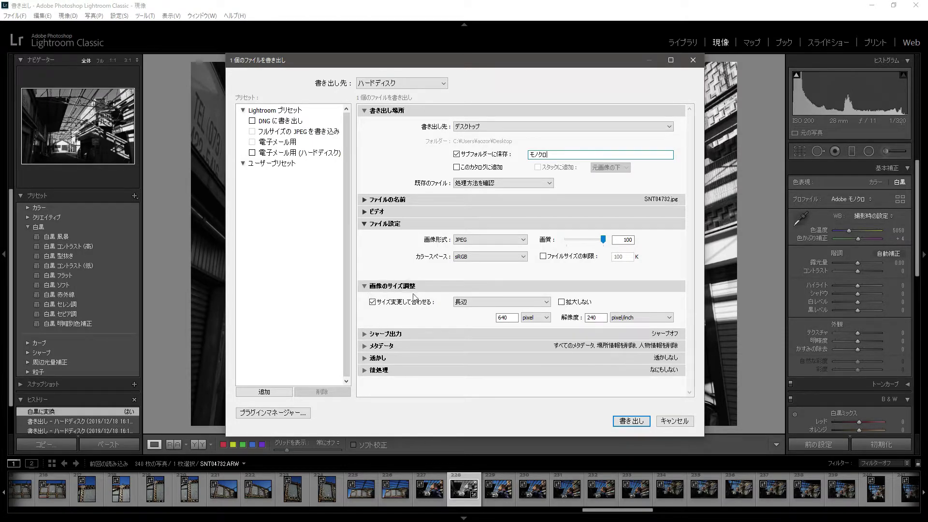
{"action": "left_click", "coordinate": [372, 303]}
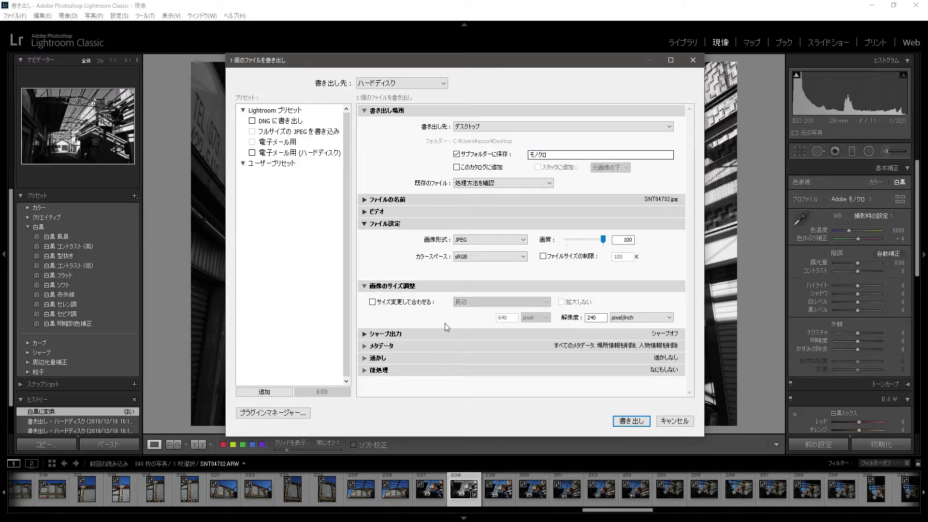
{"action": "left_click", "coordinate": [635, 422]}
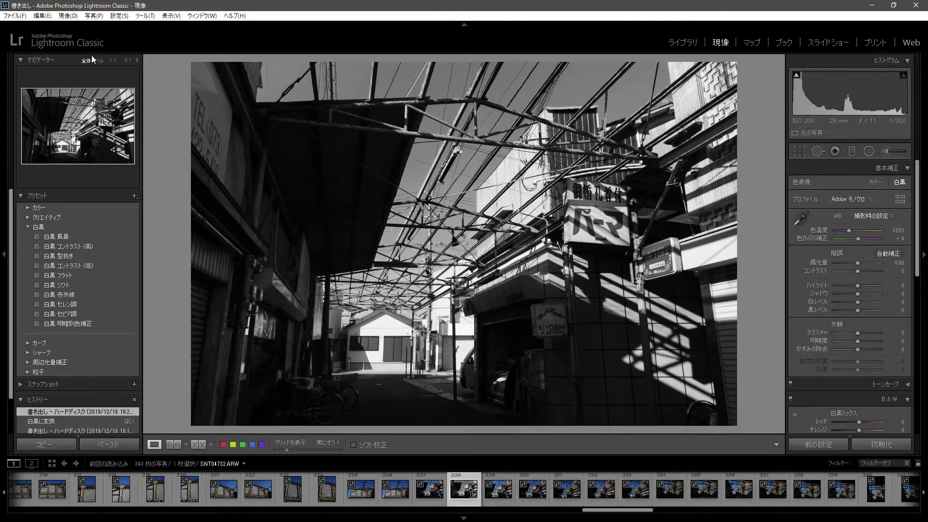
Move the モノクロ folder to the desktop centre and open it to check SNT04732.jpg
{"action": "left_click", "coordinate": [872, 6]}
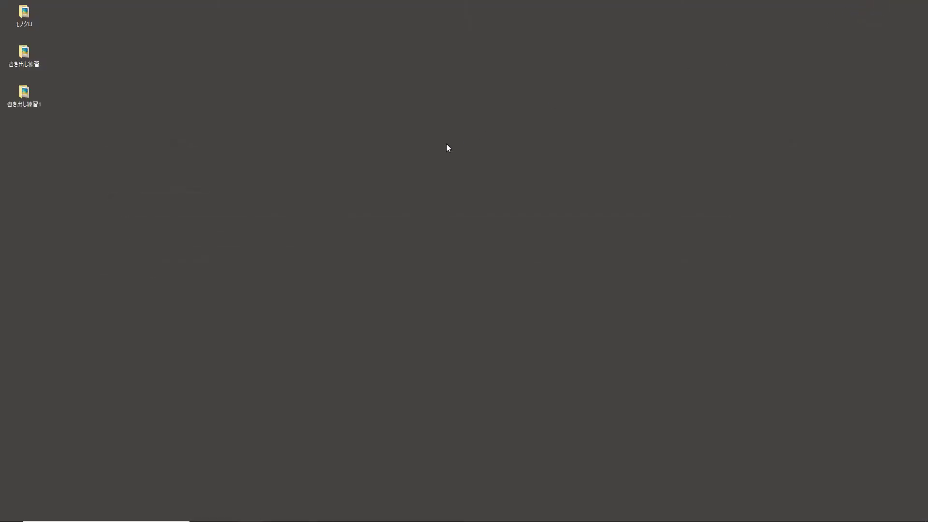
{"action": "left_click_drag", "start_coordinate": [26, 14], "coordinate": [142, 98]}
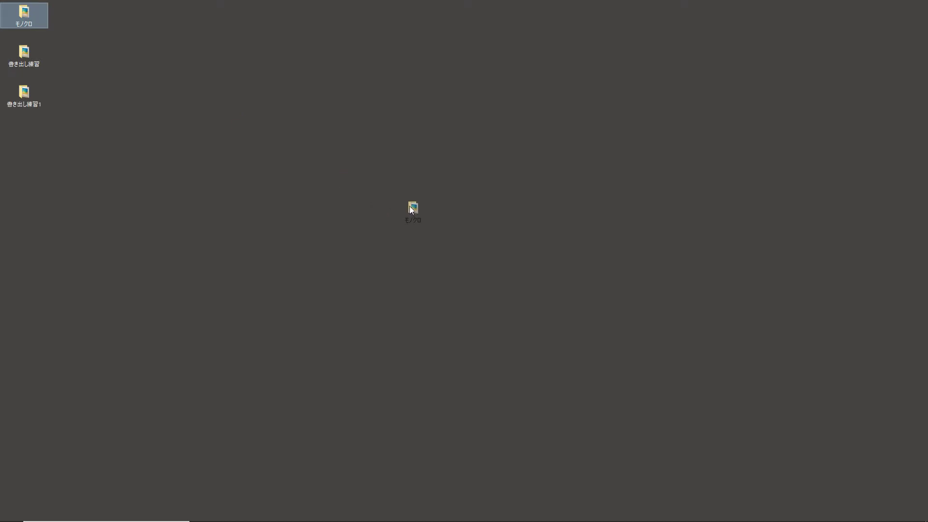
{"action": "left_click_drag", "start_coordinate": [142, 98], "coordinate": [410, 208]}
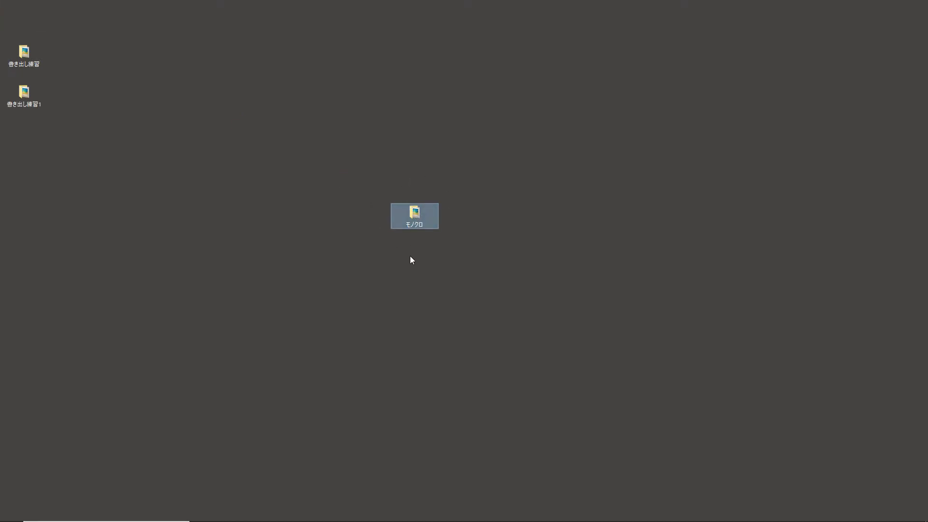
{"action": "double_click", "coordinate": [417, 215]}
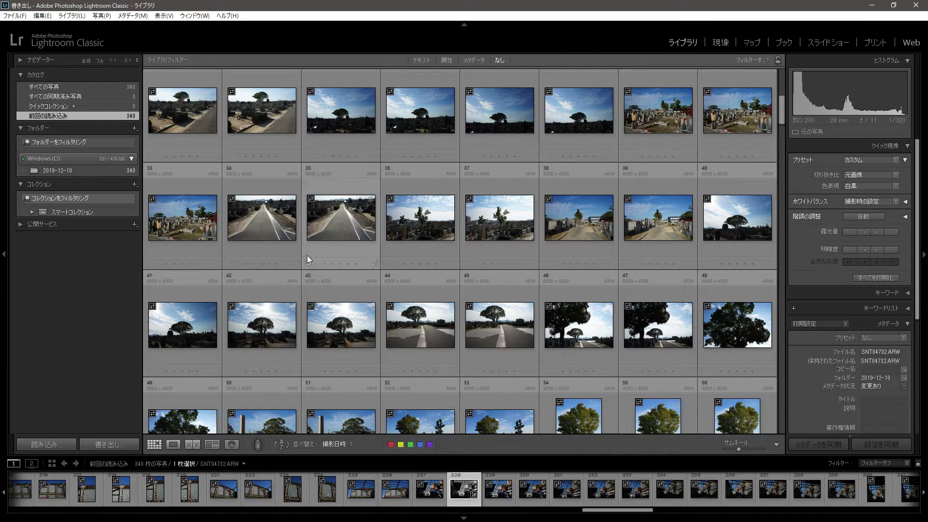
Shift-select photos 41 through 48 and bring up their export settings
{"action": "left_click", "coordinate": [181, 330]}
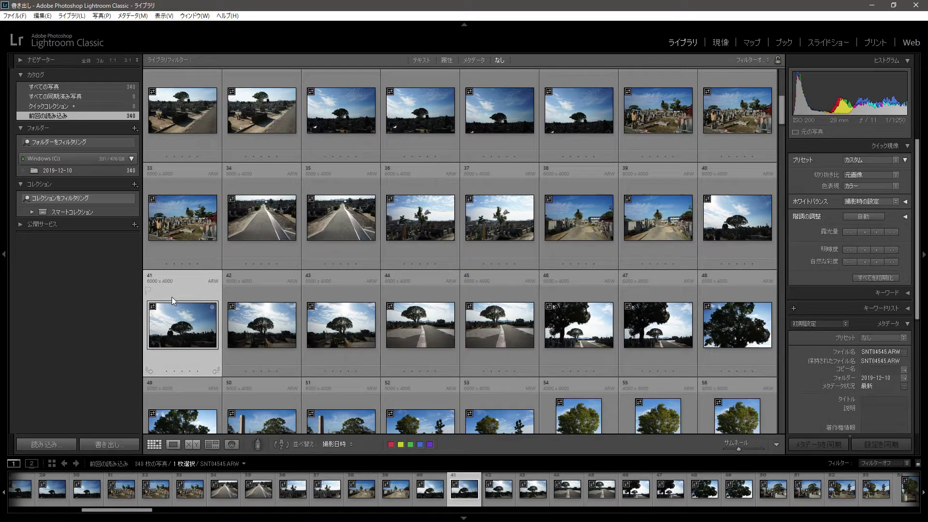
{"action": "left_click", "coordinate": [735, 324], "text": "shift"}
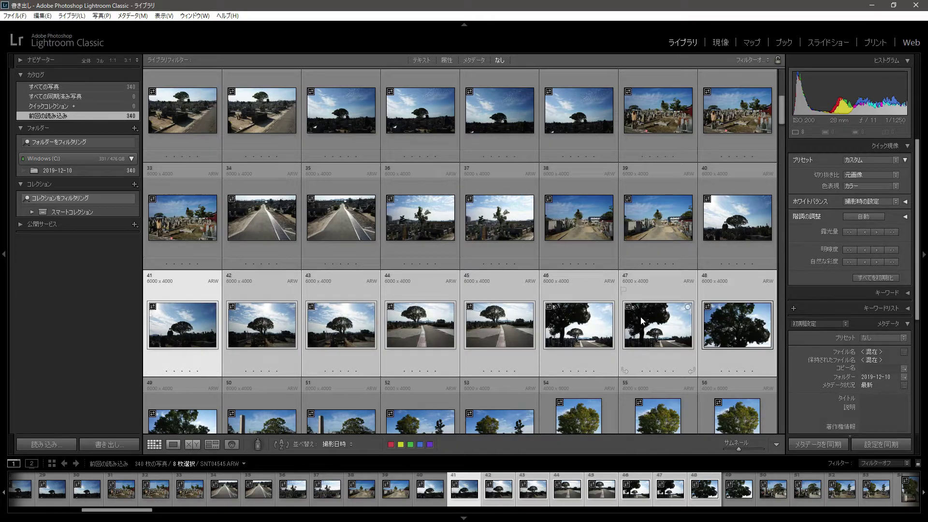
{"action": "left_click", "coordinate": [110, 446]}
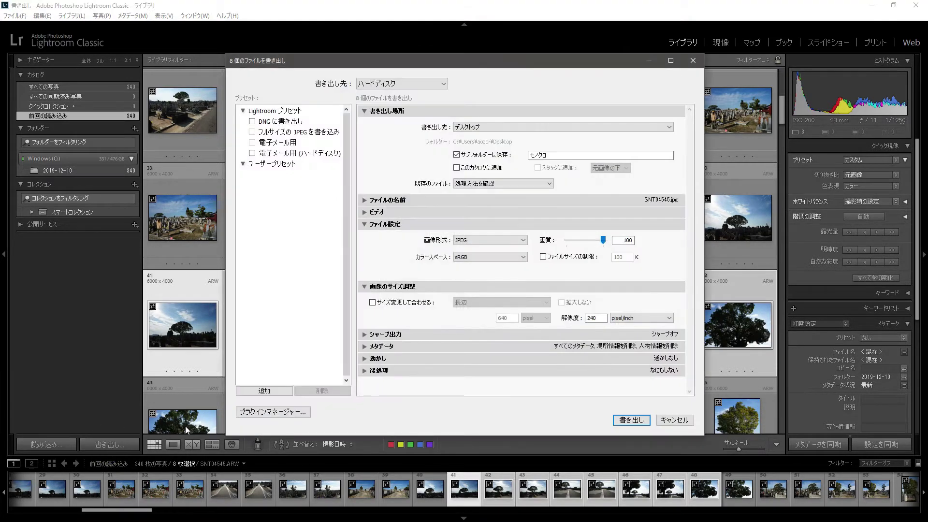
Export the eight photos as PNG, long edge 640, into subfolder 8888
{"action": "left_click", "coordinate": [561, 155]}
{"action": "double_click", "coordinate": [561, 155]}
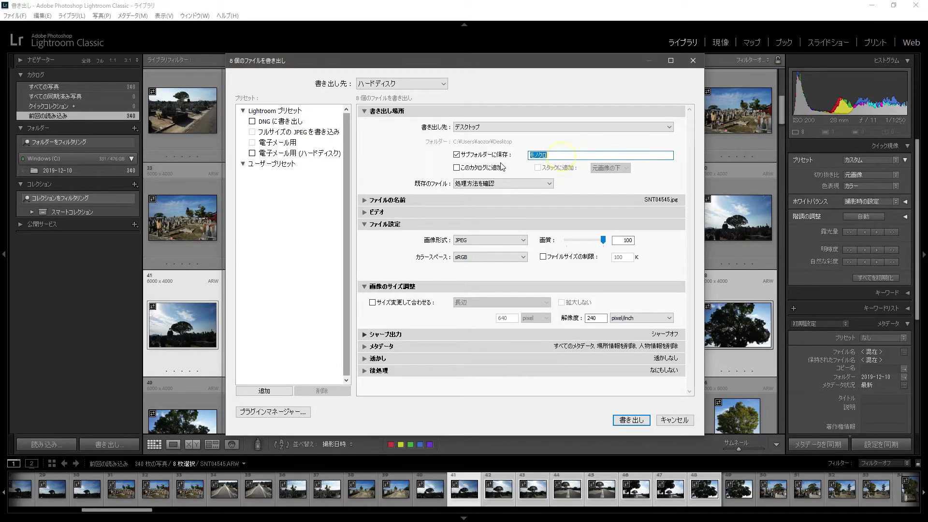
{"action": "type", "text": "8888"}
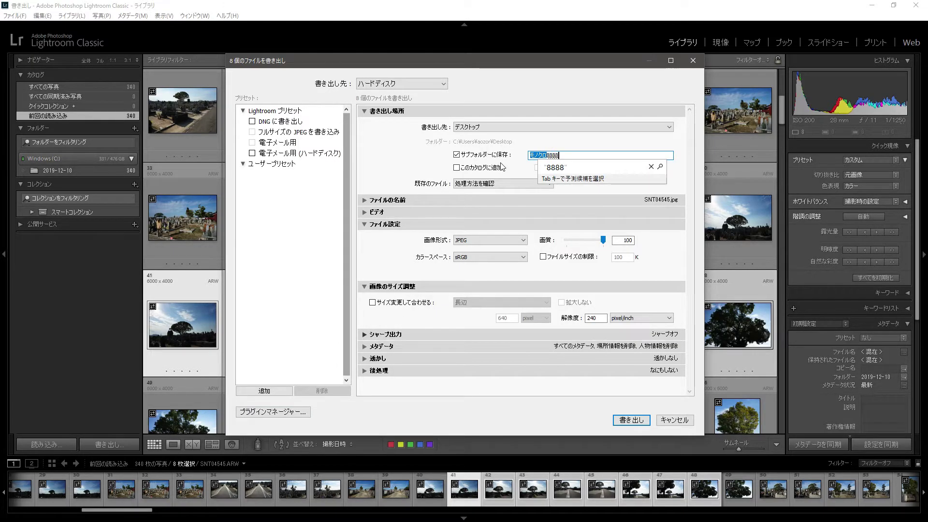
{"action": "key", "text": "Return"}
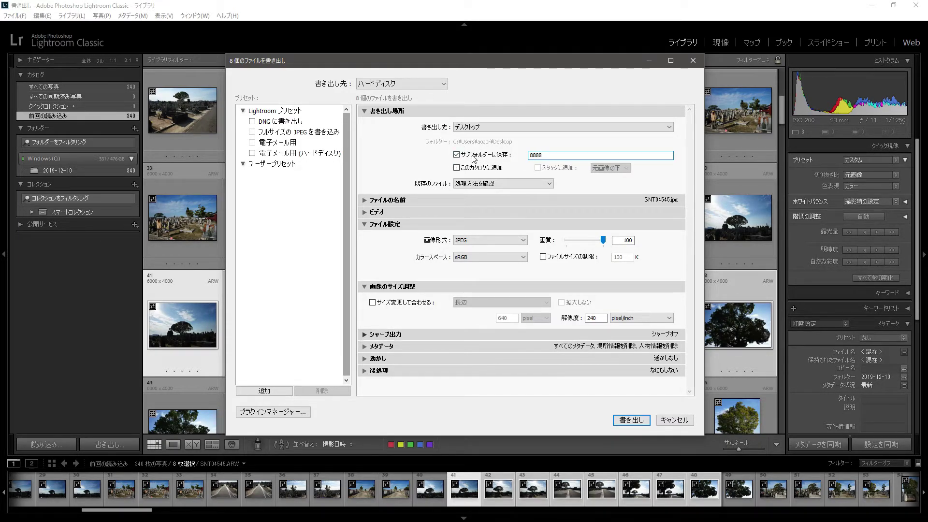
{"action": "left_click", "coordinate": [479, 241]}
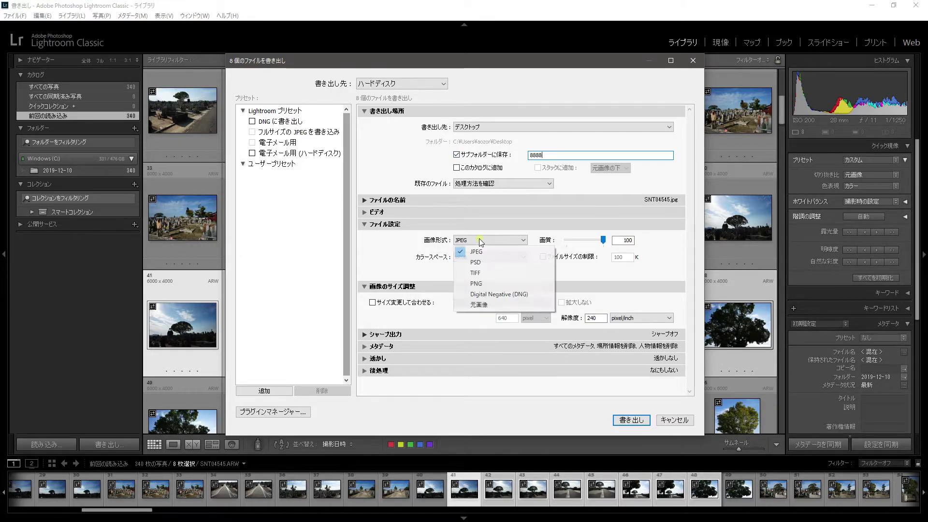
{"action": "left_click", "coordinate": [473, 285]}
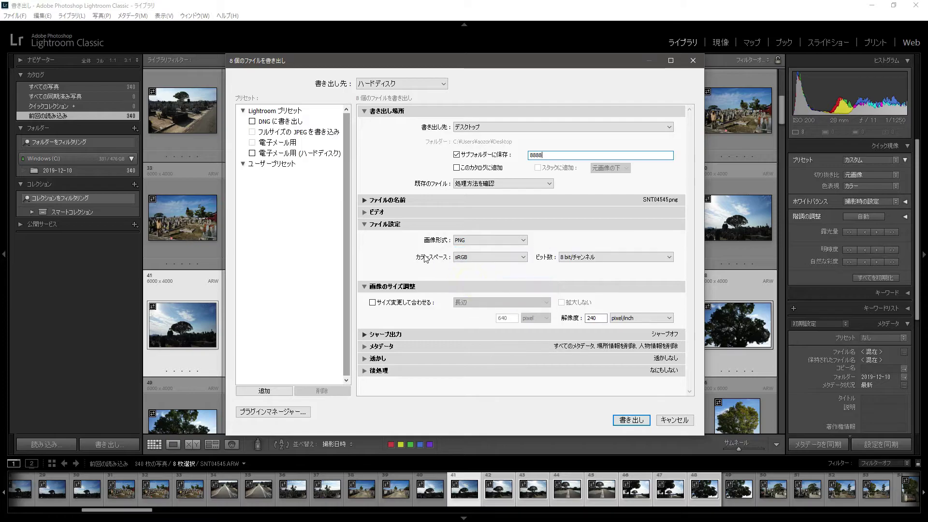
{"action": "left_click", "coordinate": [372, 302]}
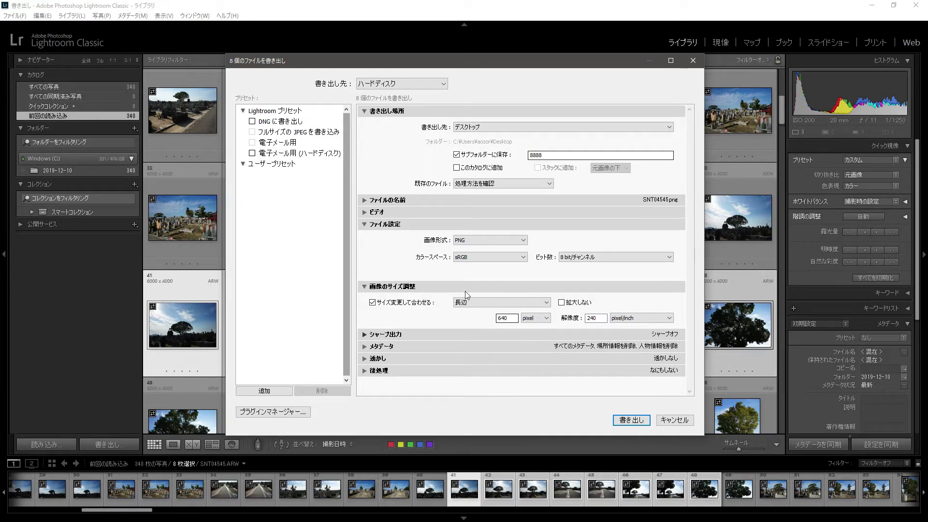
{"action": "left_click", "coordinate": [623, 421]}
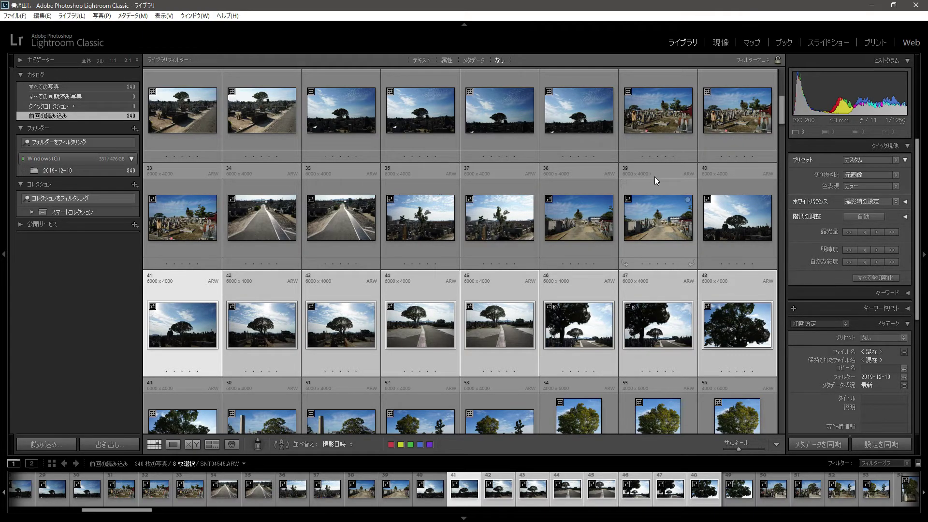
Open the 8888 folder, preview SNT04545.png among the eight PNGs, then close it
{"action": "left_click", "coordinate": [872, 6]}
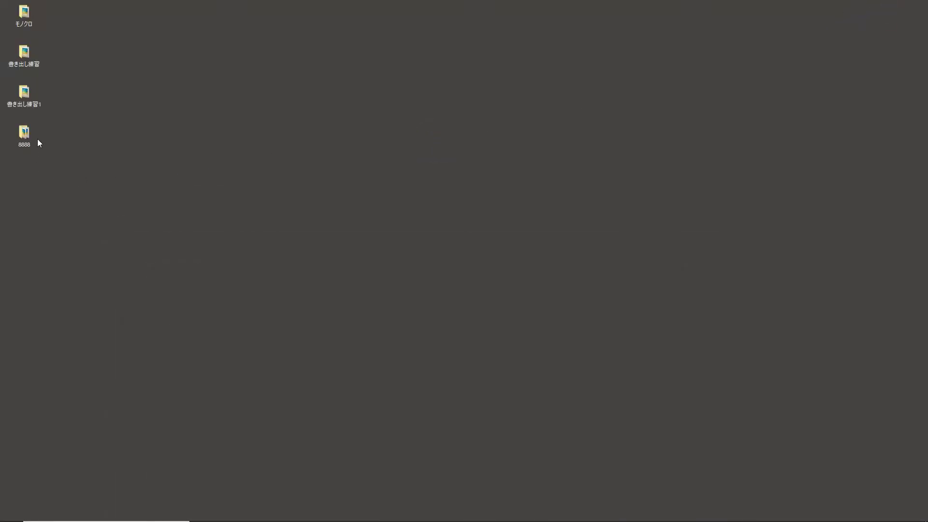
{"action": "mouse_move", "coordinate": [28, 138]}
{"action": "left_mouse_down"}
{"action": "mouse_move", "coordinate": [446, 179]}
{"action": "mouse_move", "coordinate": [418, 198]}
{"action": "left_mouse_up"}
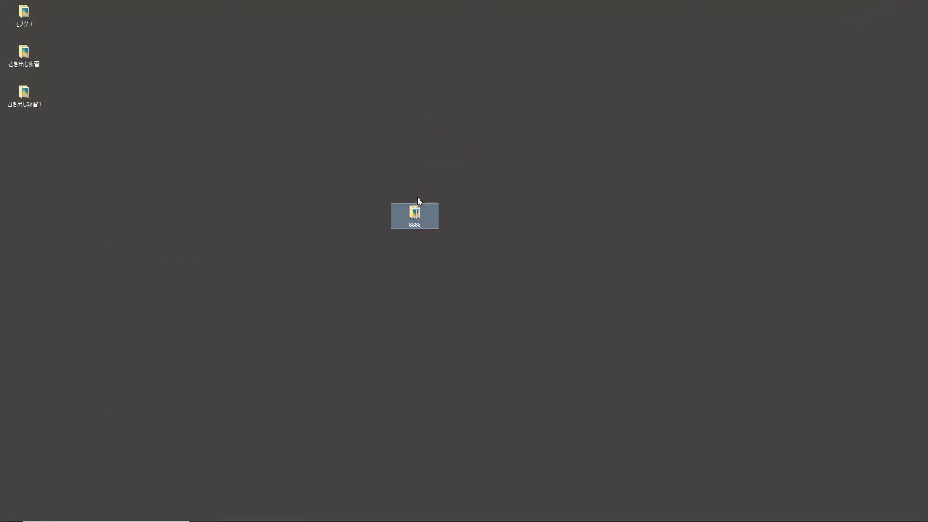
{"action": "left_click", "coordinate": [412, 261]}
{"action": "left_click", "coordinate": [415, 213]}
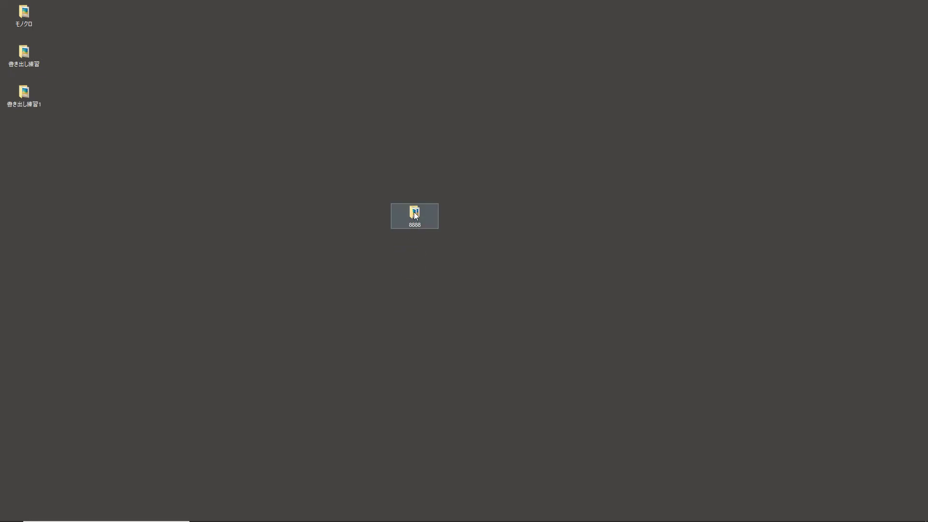
{"action": "left_click", "coordinate": [416, 216]}
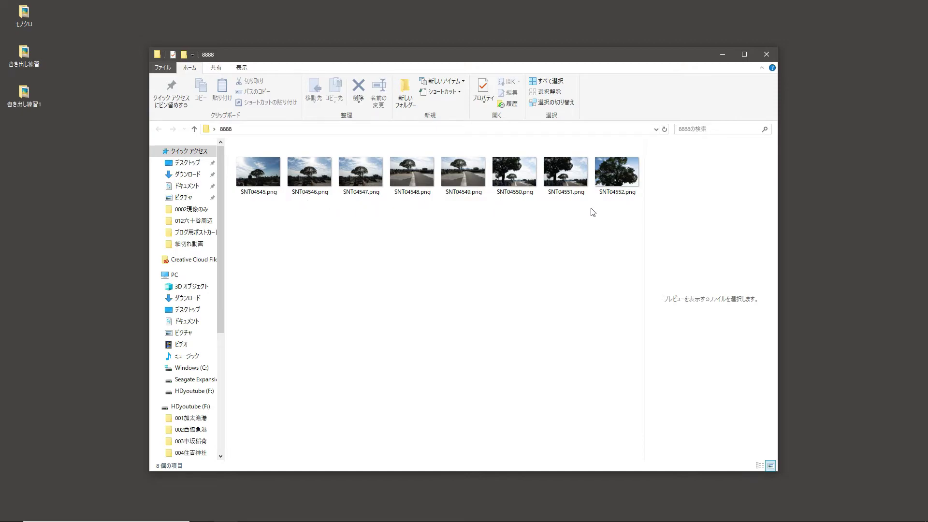
{"action": "left_click", "coordinate": [265, 177]}
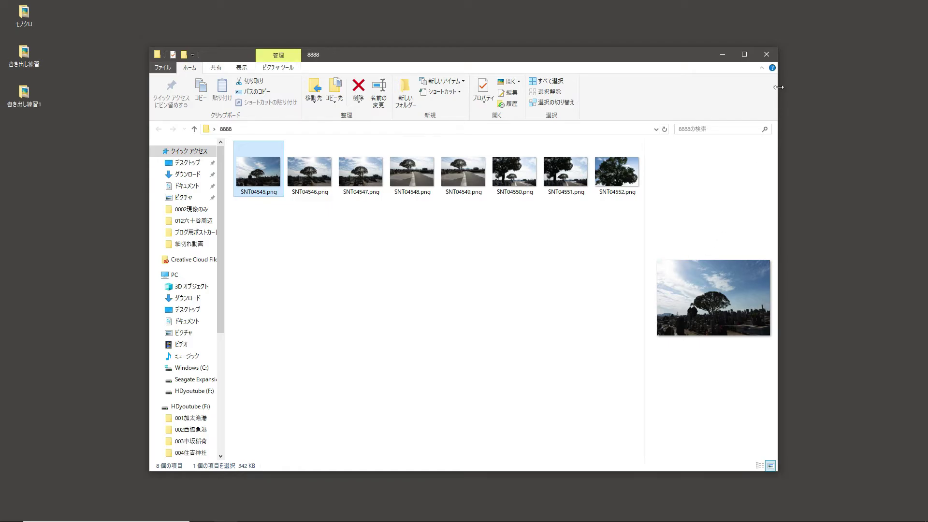
{"action": "left_click", "coordinate": [767, 54]}
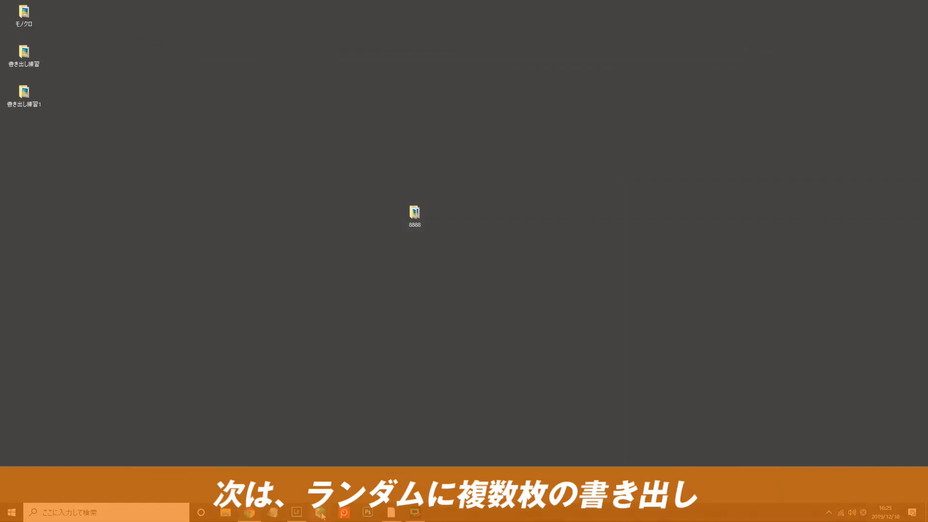
Restore Lightroom and, after a few stray single selections, select only photo 25
{"action": "left_click", "coordinate": [295, 514]}
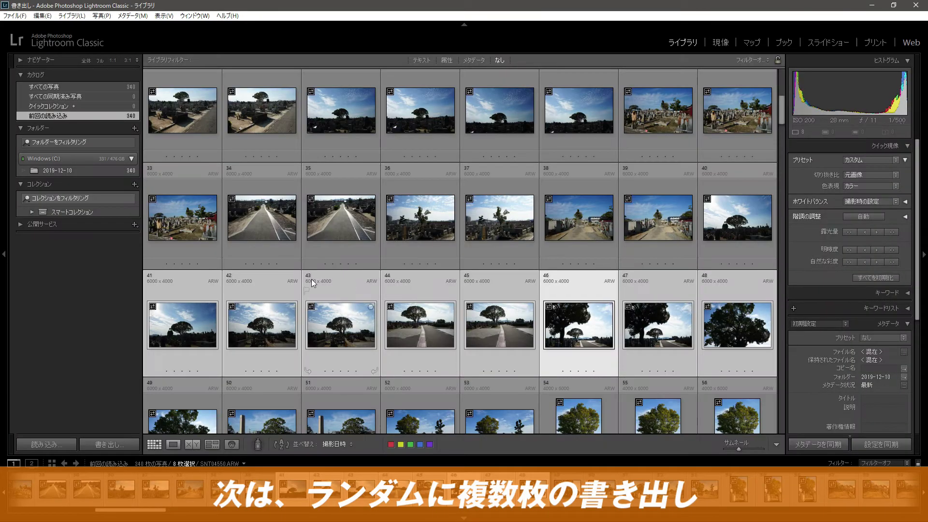
{"action": "left_click", "coordinate": [176, 107]}
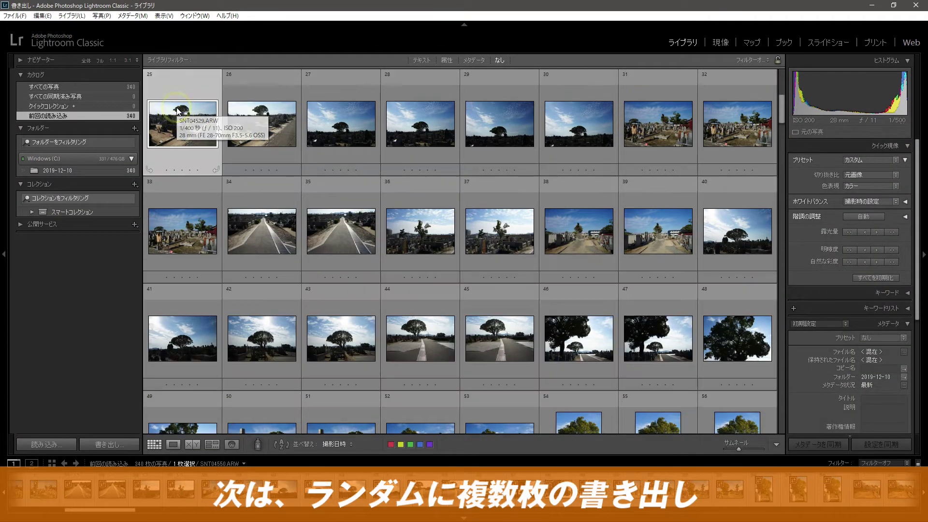
{"action": "left_click", "coordinate": [345, 230]}
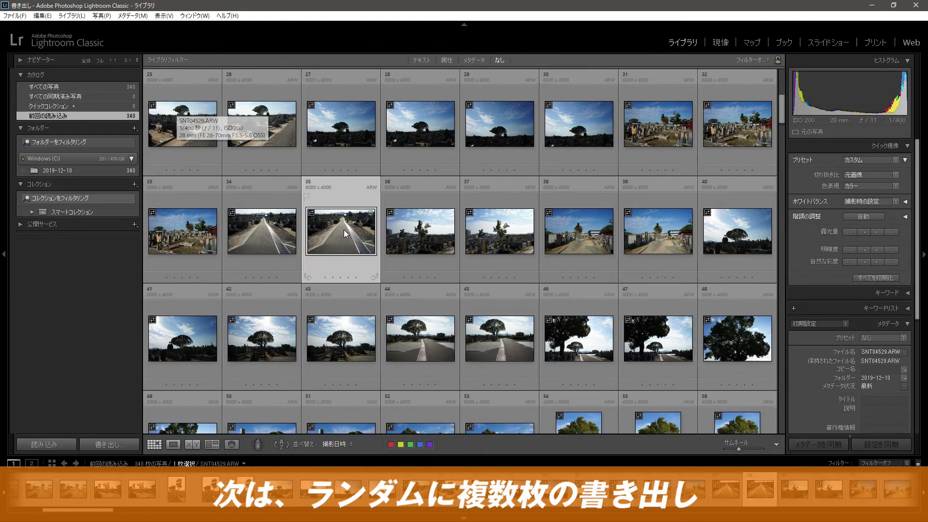
{"action": "left_click", "coordinate": [583, 239]}
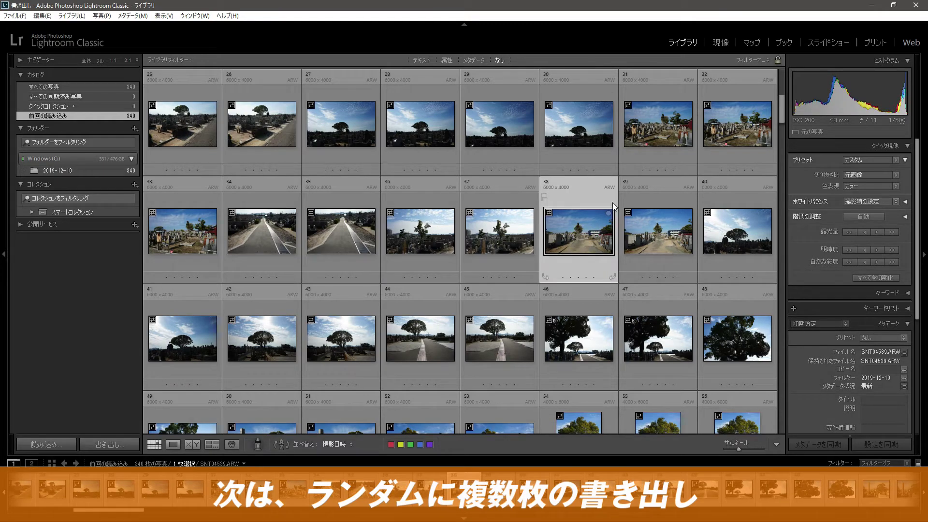
{"action": "left_click", "coordinate": [651, 123]}
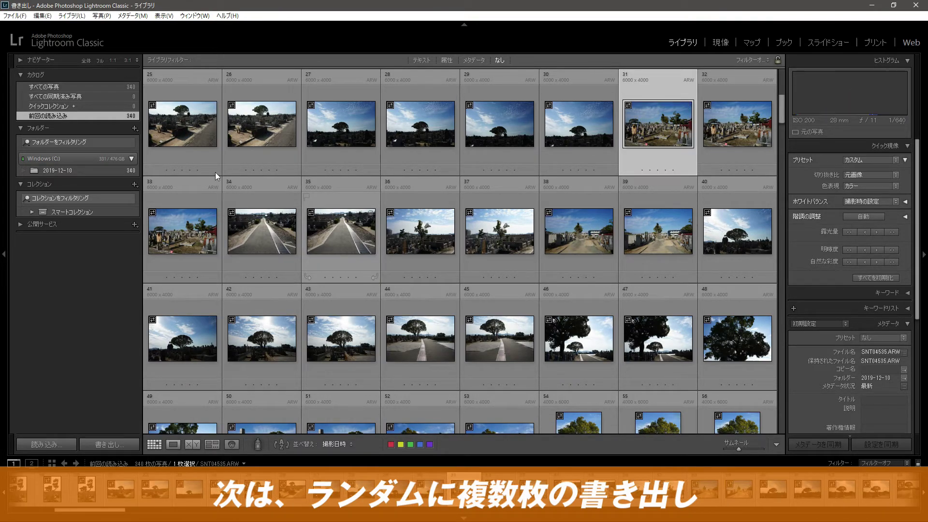
{"action": "left_click", "coordinate": [158, 127]}
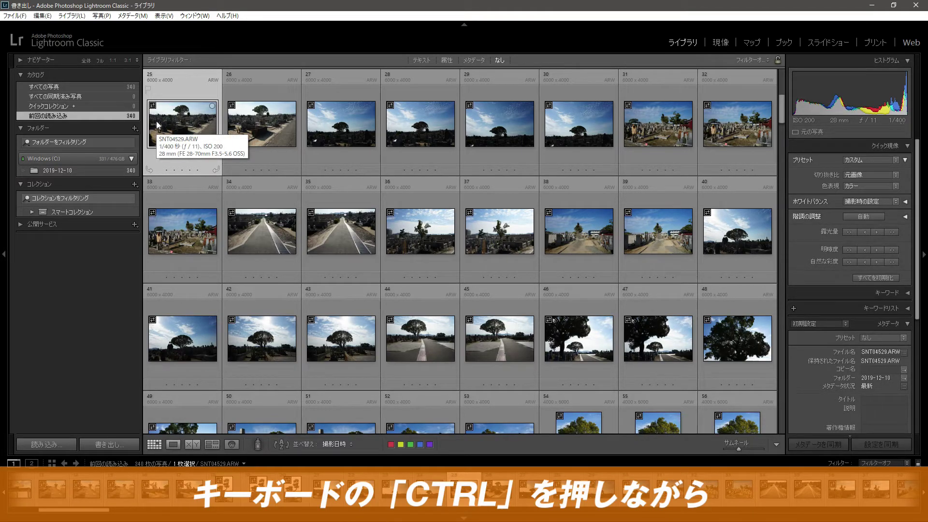
{"action": "mouse_move", "coordinate": [500, 123]}
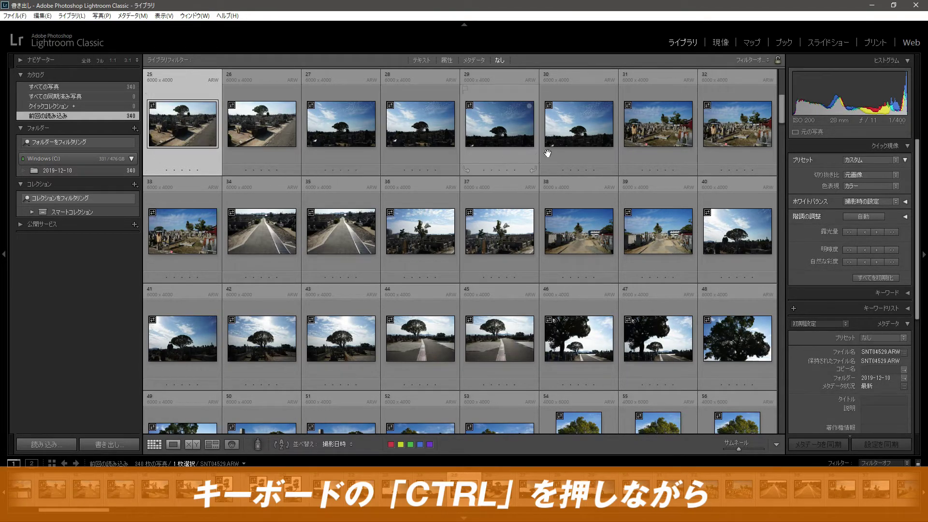
Ctrl-add photos 31, 34, 38, 39, 44 and 47, then bring up export for all seven
{"action": "left_click", "coordinate": [651, 134], "text": "ctrl"}
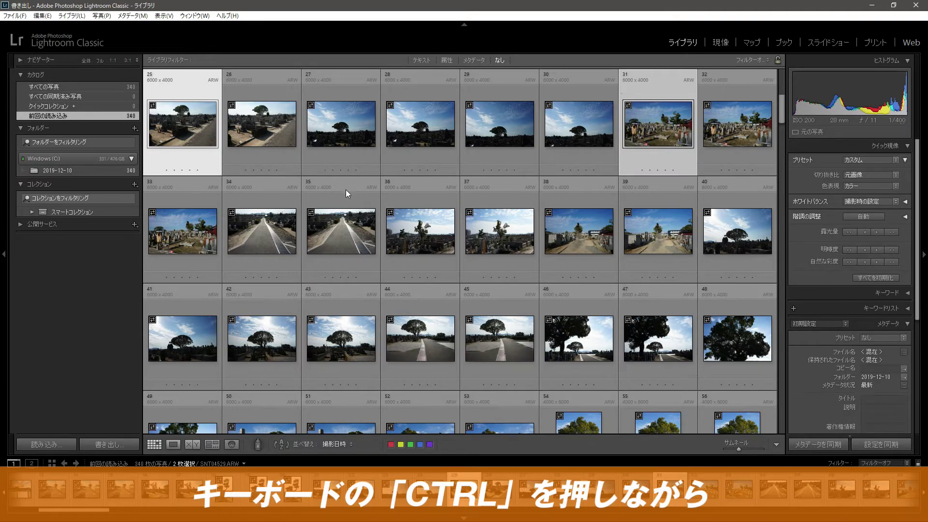
{"action": "left_click", "coordinate": [246, 228], "text": "ctrl"}
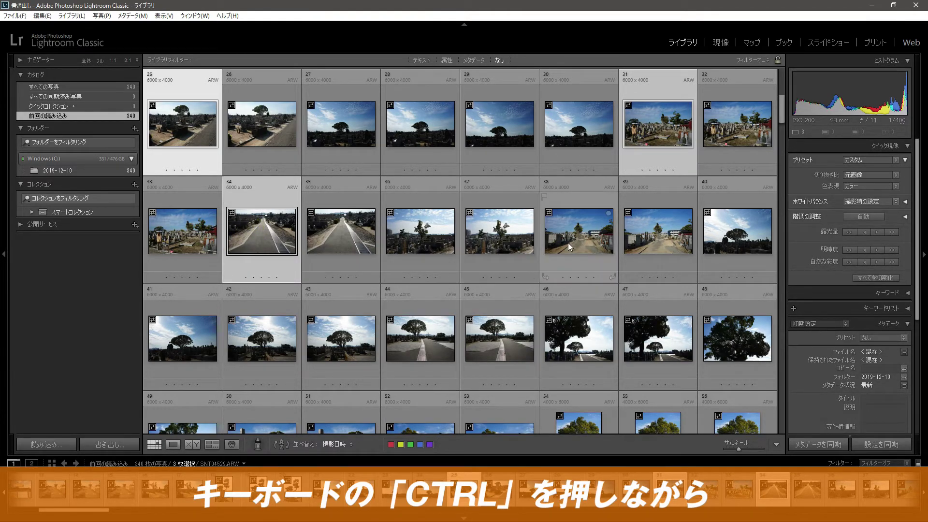
{"action": "left_click", "coordinate": [568, 243], "text": "ctrl"}
{"action": "left_click", "coordinate": [658, 230], "text": "ctrl"}
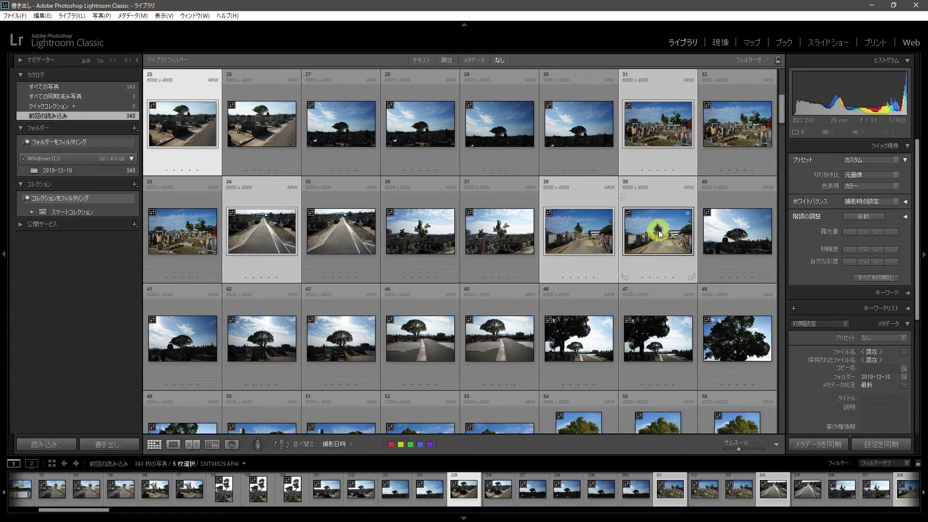
{"action": "left_click", "coordinate": [414, 326], "text": "ctrl"}
{"action": "left_click", "coordinate": [660, 341], "text": "ctrl"}
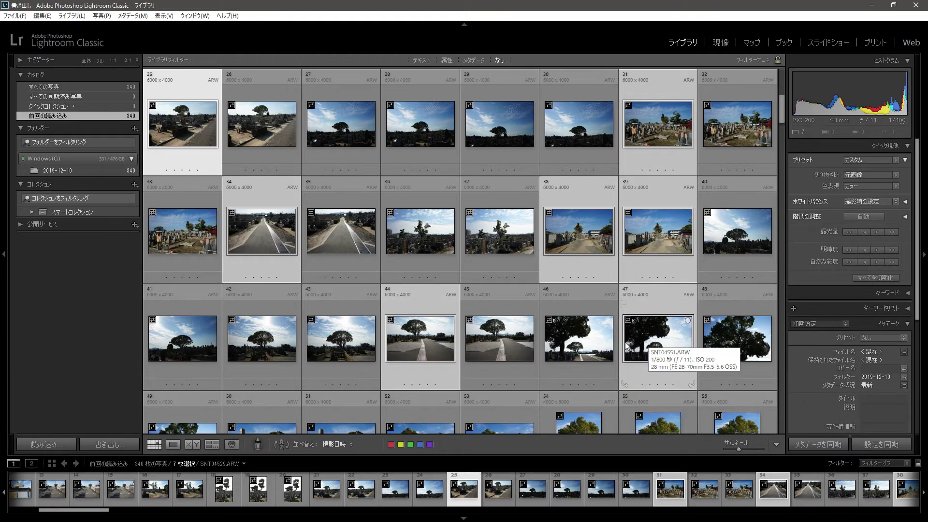
{"action": "left_click", "coordinate": [109, 445]}
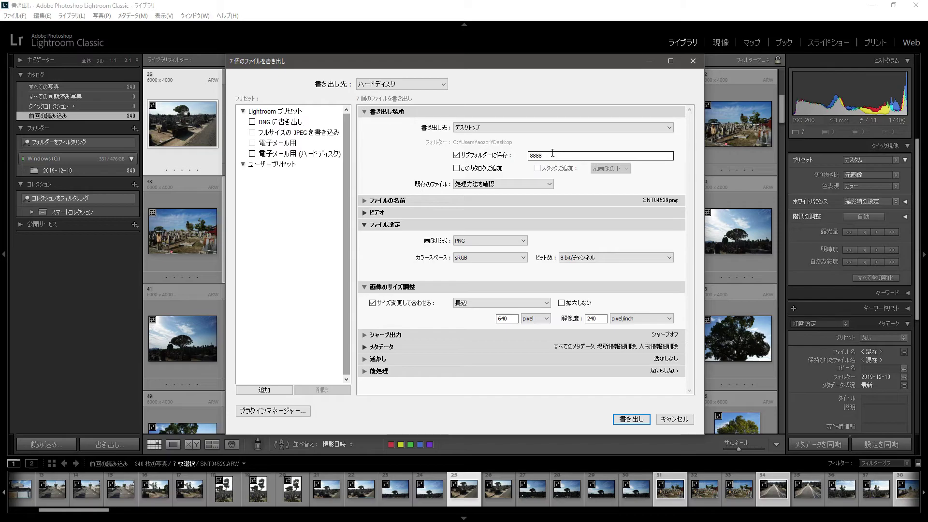
Export the seven photos as full-size JPEGs into a subfolder named 789
{"action": "double_click", "coordinate": [536, 155]}
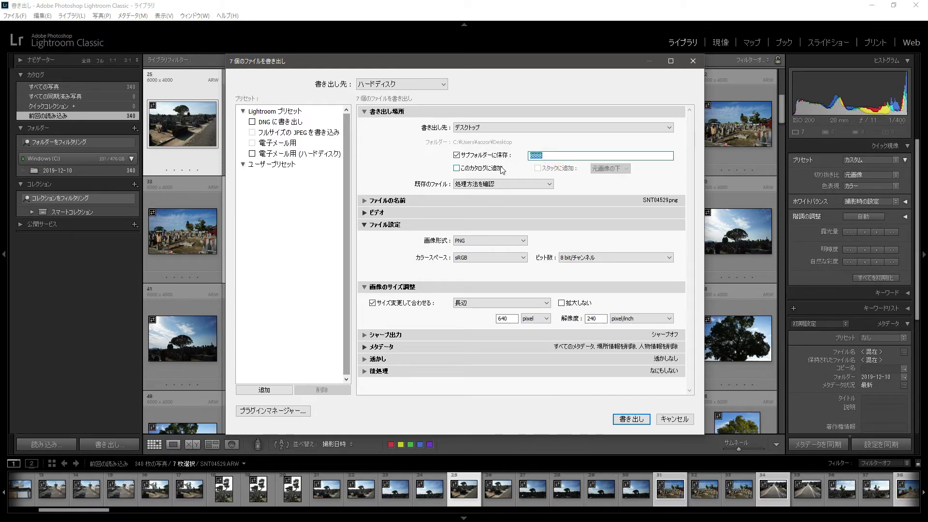
{"action": "type", "text": "789"}
{"action": "left_click", "coordinate": [461, 239]}
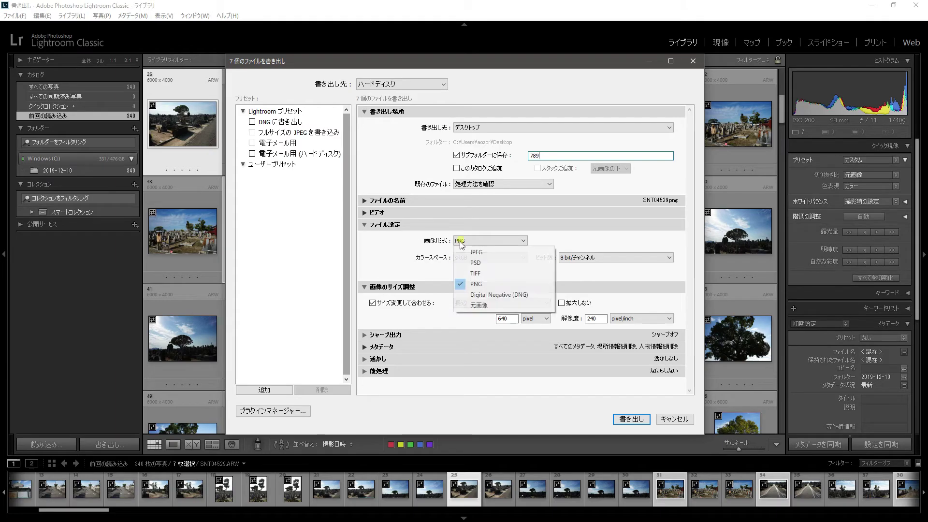
{"action": "left_click", "coordinate": [485, 253]}
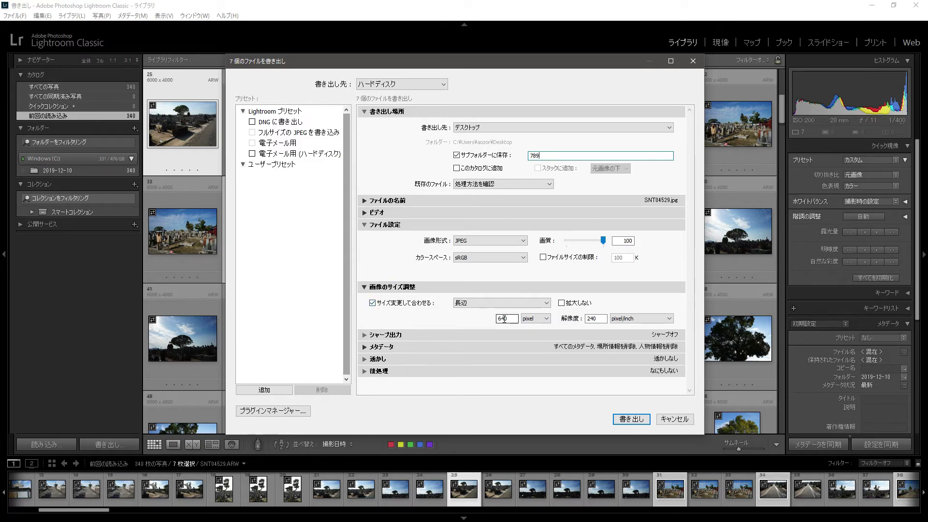
{"action": "left_click", "coordinate": [373, 303]}
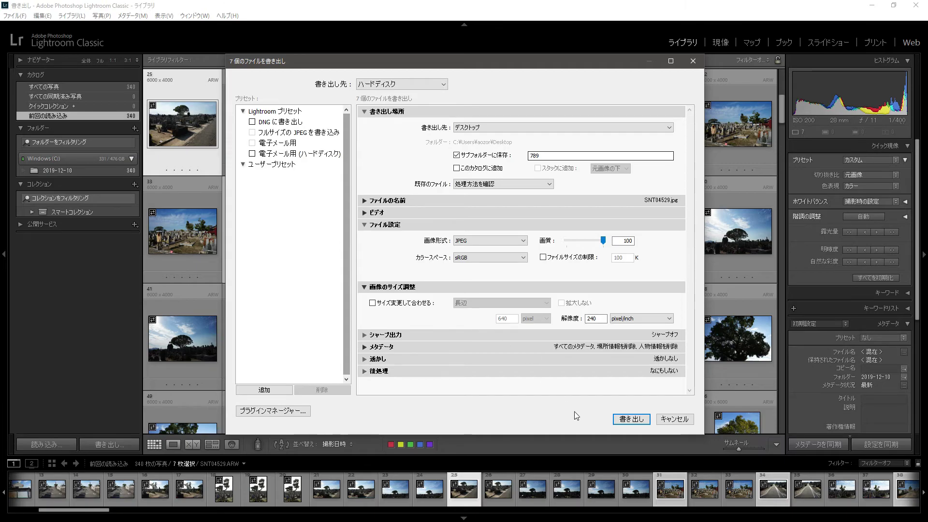
{"action": "left_click", "coordinate": [631, 420]}
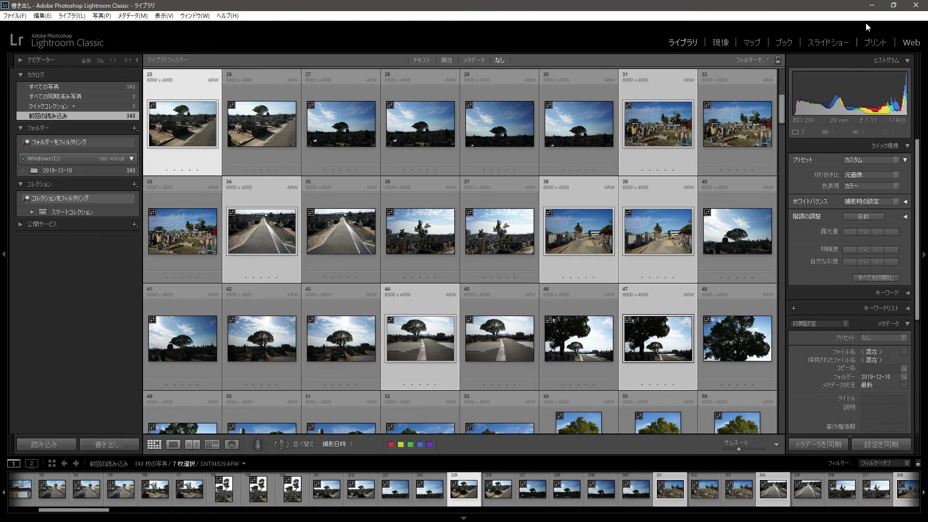
Place 789 at the desktop centre, return 8888 to the left column, and open 789
{"action": "left_click", "coordinate": [873, 5]}
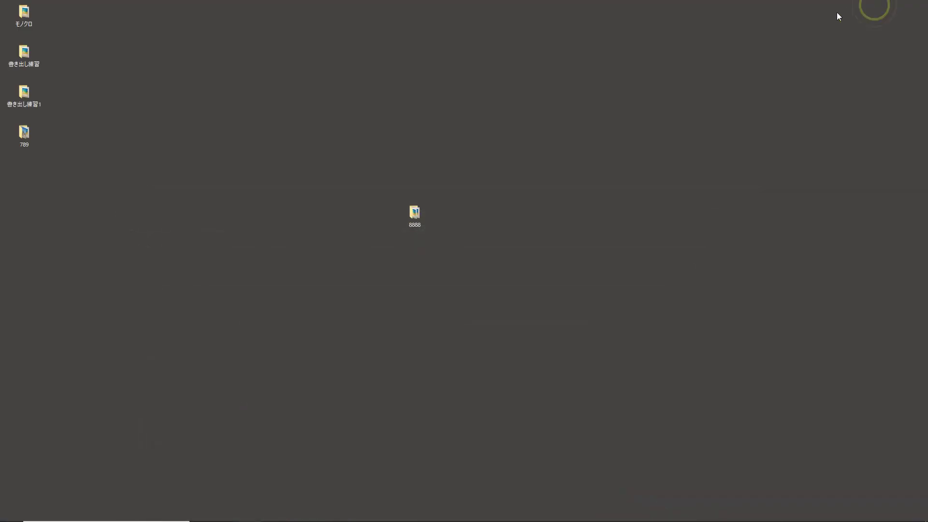
{"action": "mouse_move", "coordinate": [25, 135]}
{"action": "left_mouse_down"}
{"action": "mouse_move", "coordinate": [479, 210]}
{"action": "mouse_move", "coordinate": [463, 223]}
{"action": "left_mouse_up"}
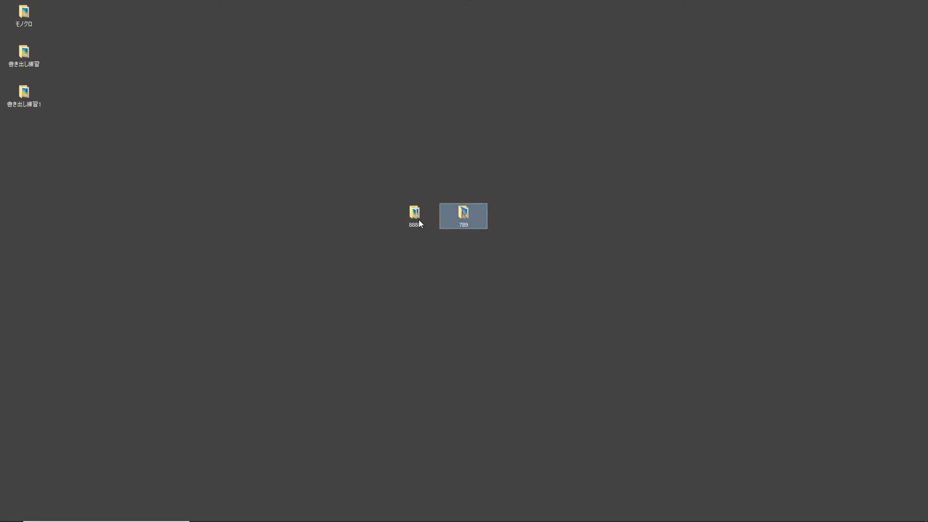
{"action": "left_click_drag", "start_coordinate": [404, 212], "coordinate": [30, 132]}
{"action": "left_click", "coordinate": [227, 196]}
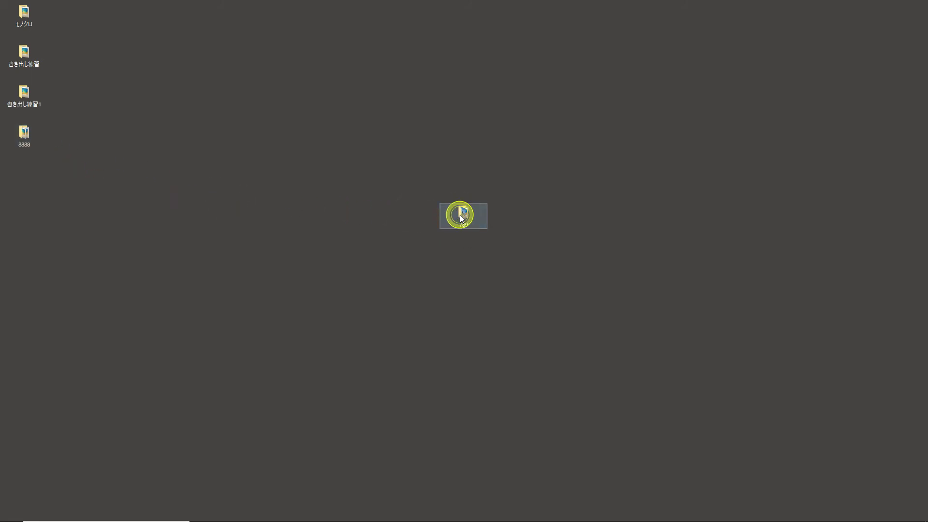
{"action": "double_click", "coordinate": [461, 218]}
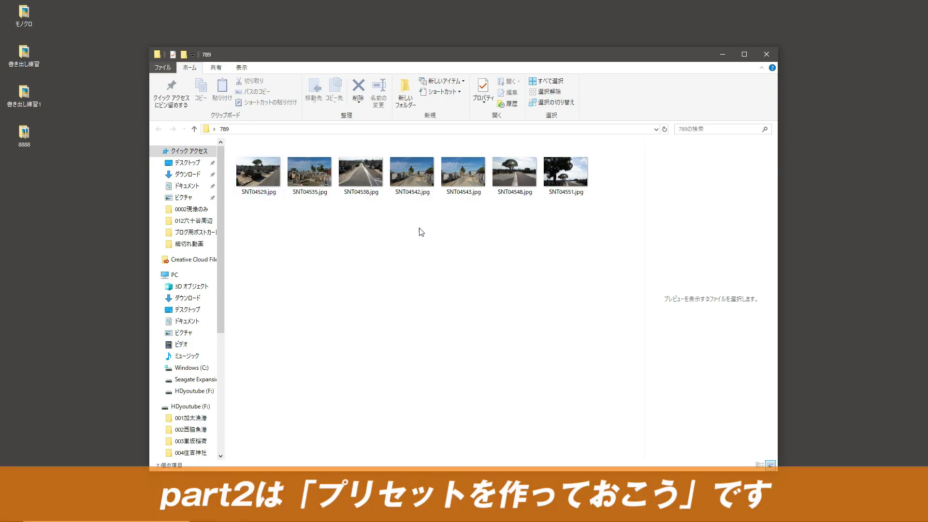